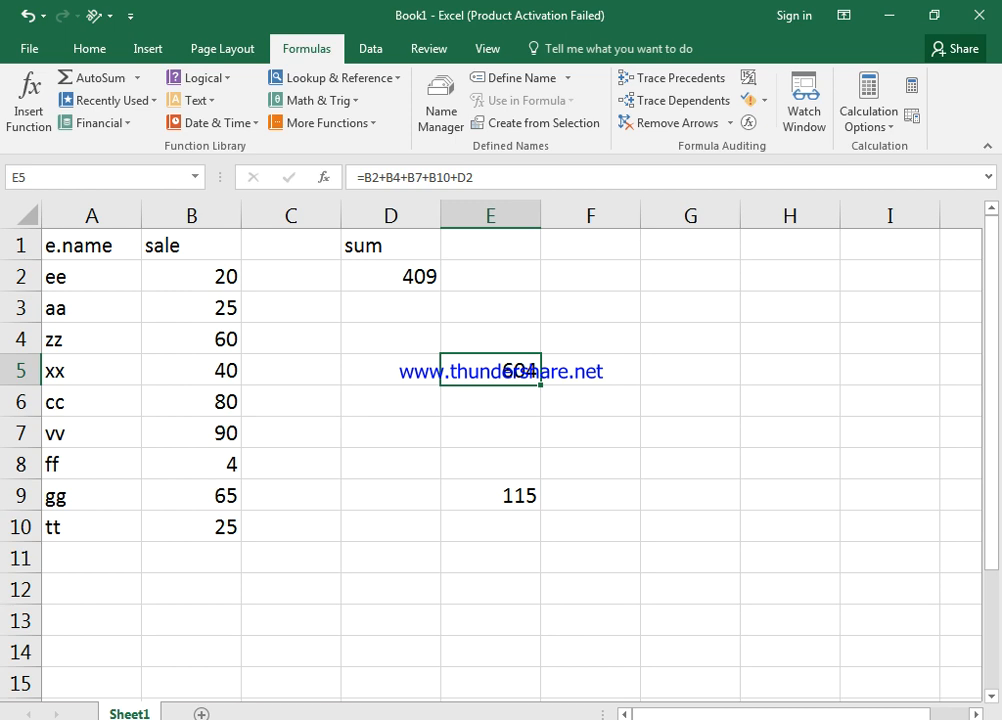
Review the formulas in D2 and E5 without changing them
{"action": "left_click", "coordinate": [391, 277]}
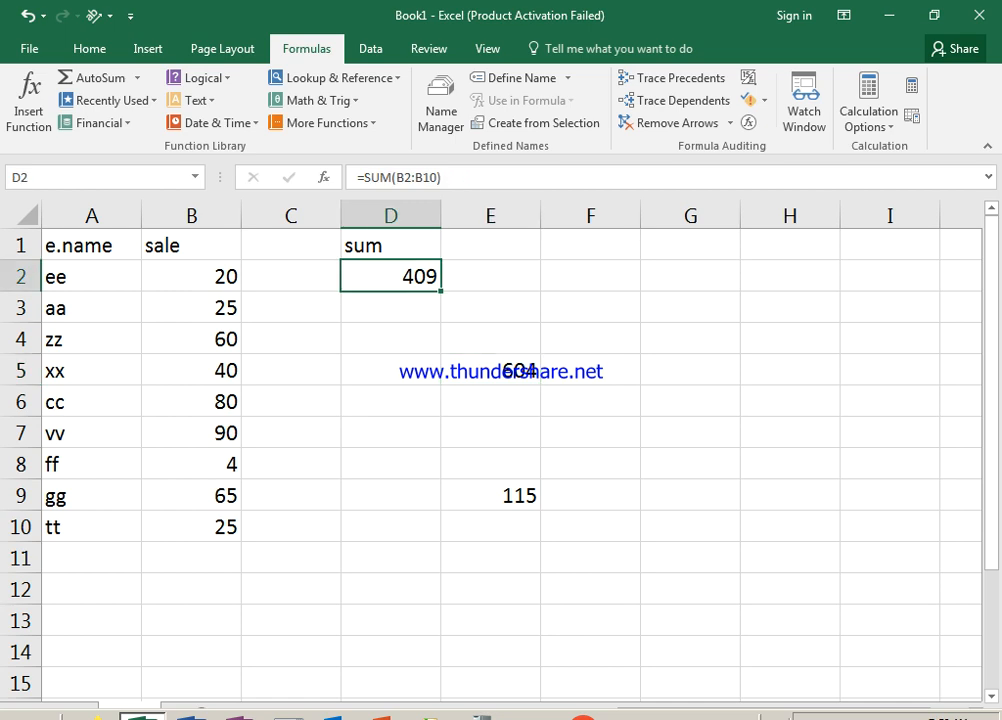
{"action": "key", "text": "F2"}
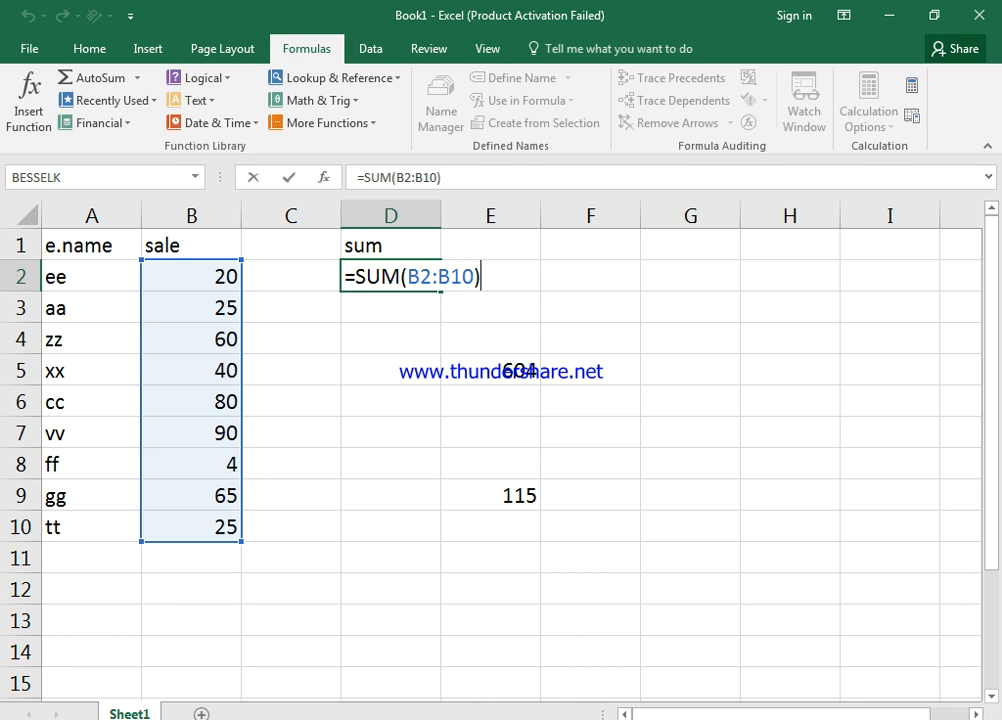
{"action": "key", "text": "Return"}
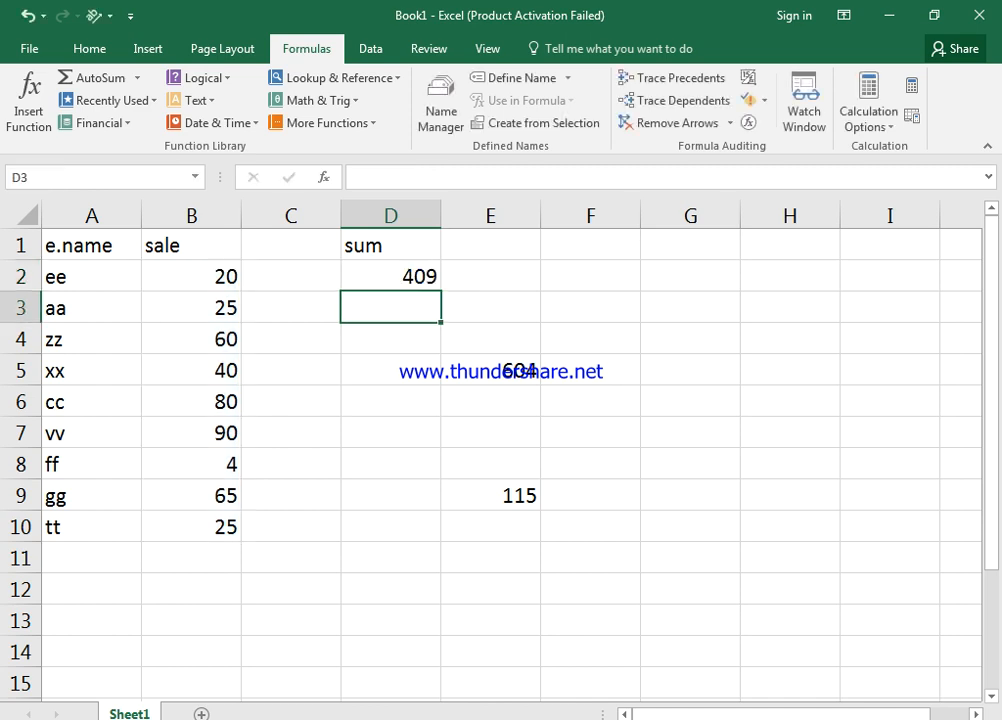
{"action": "left_click", "coordinate": [490, 370]}
{"action": "key", "text": "F2"}
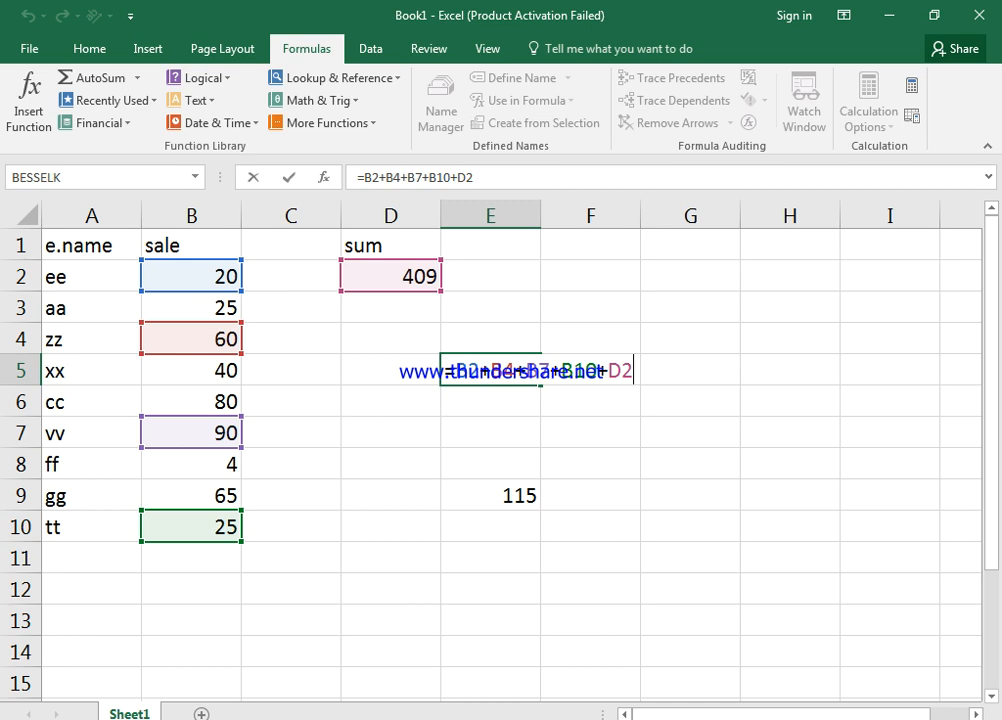
{"action": "key", "text": "Return"}
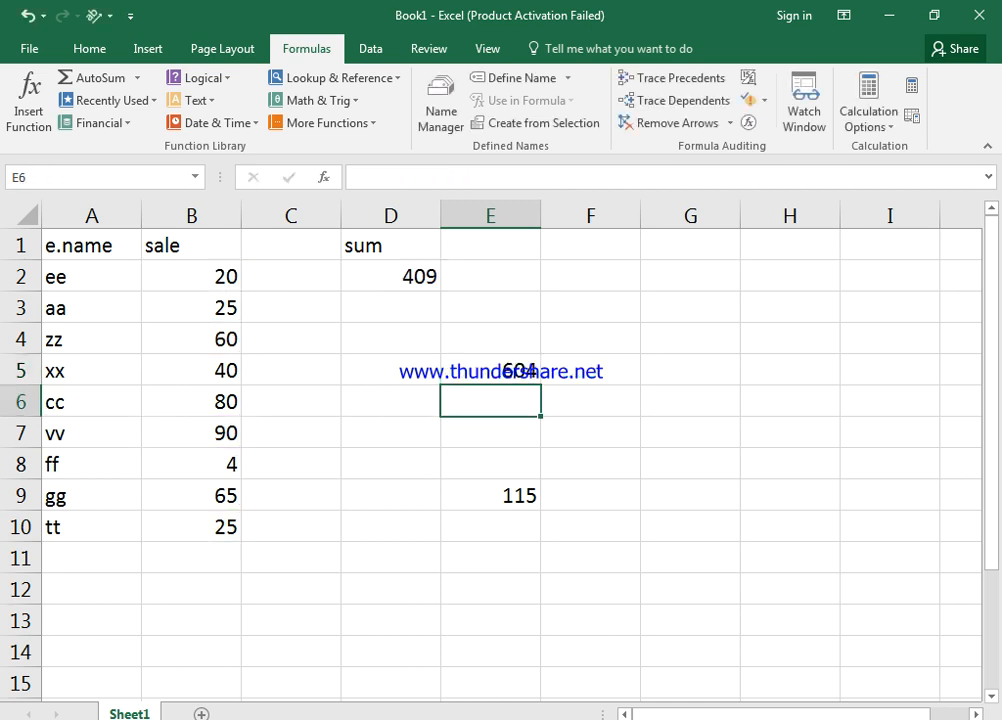
Check E9's formula, then trace E5's precedents from B2, B4, B7, B10 and D2
{"action": "left_click", "coordinate": [490, 495]}
{"action": "key", "text": "F2"}
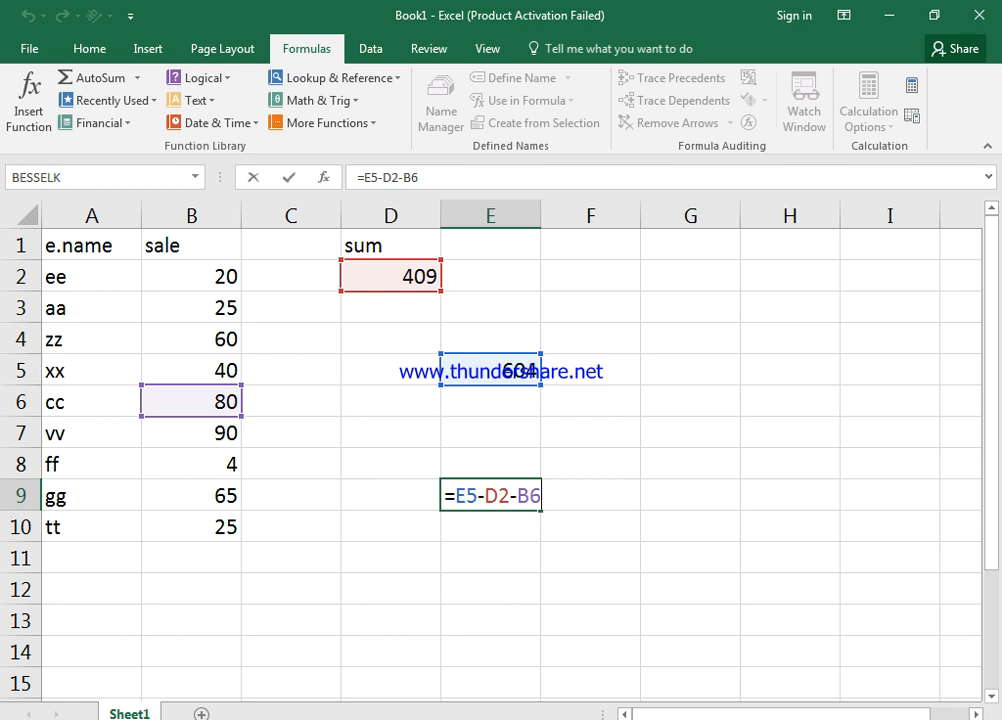
{"action": "key", "text": "Return"}
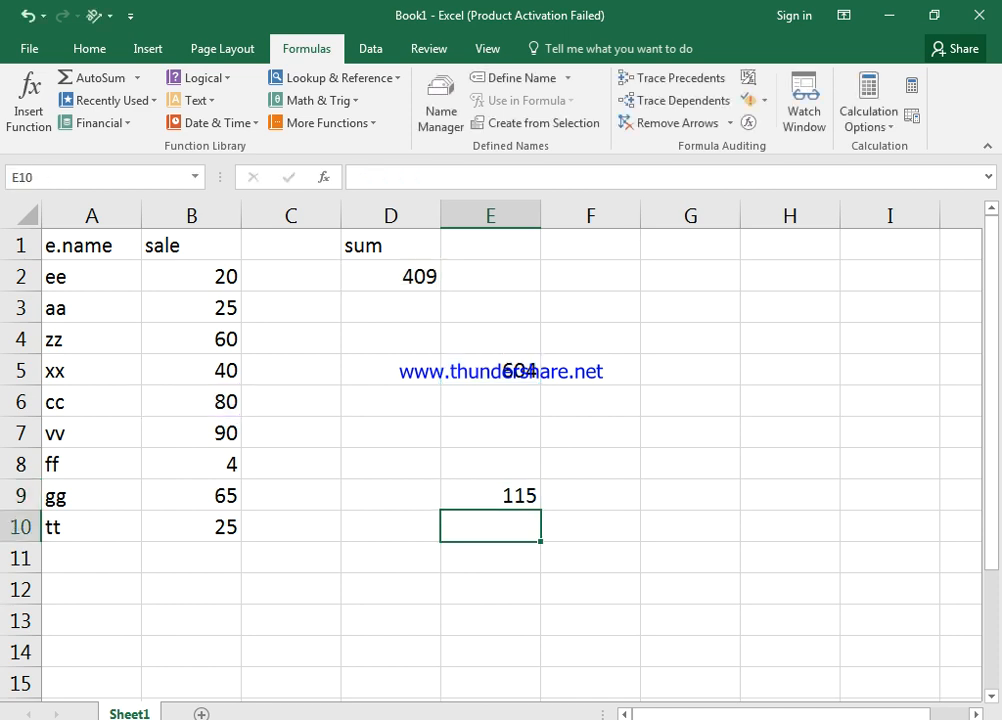
{"action": "left_click", "coordinate": [490, 371]}
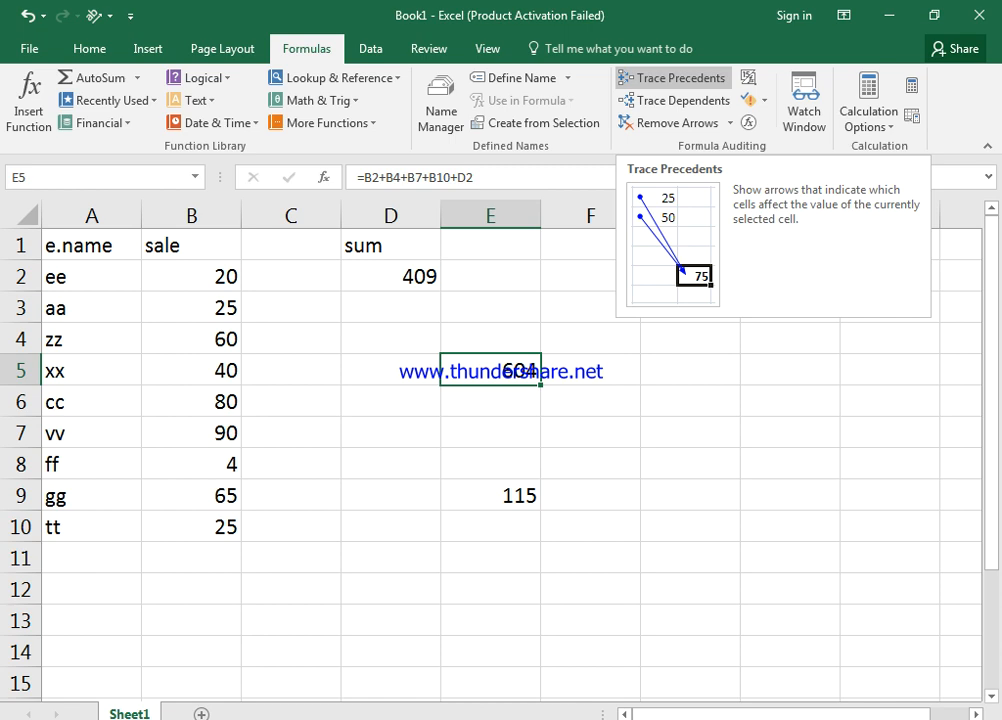
{"action": "left_click", "coordinate": [672, 78]}
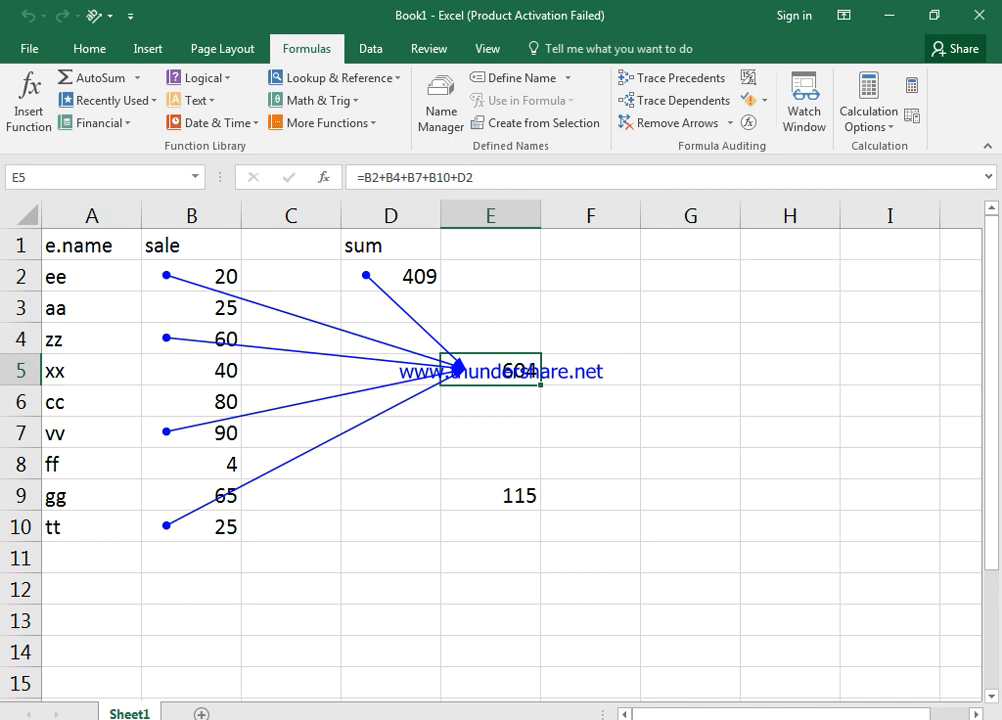
Launch Word from the Run box with winword and start a blank Document1
{"action": "key", "text": "super+r"}
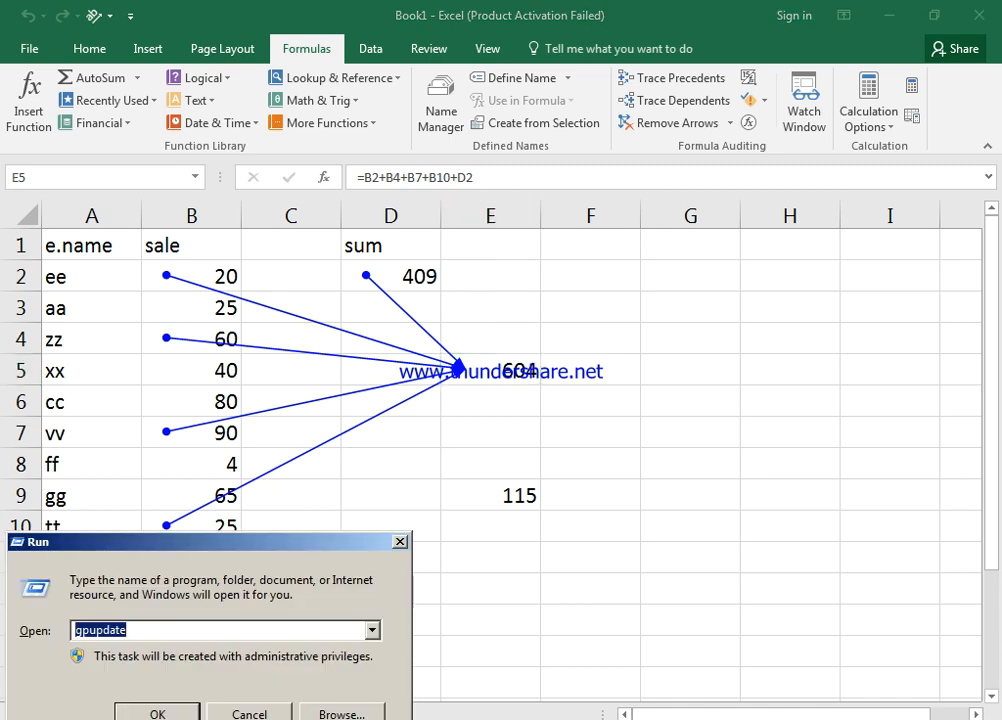
{"action": "type", "text": "wi"}
{"action": "key", "text": "Down"}
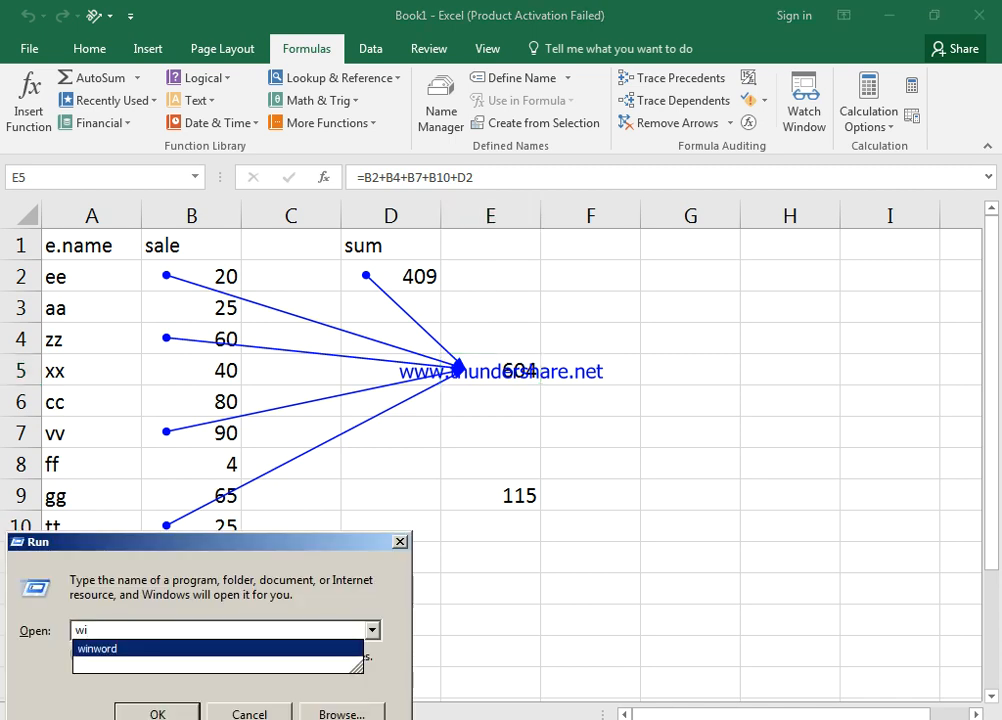
{"action": "key", "text": "Return"}
{"action": "key", "text": "Return"}
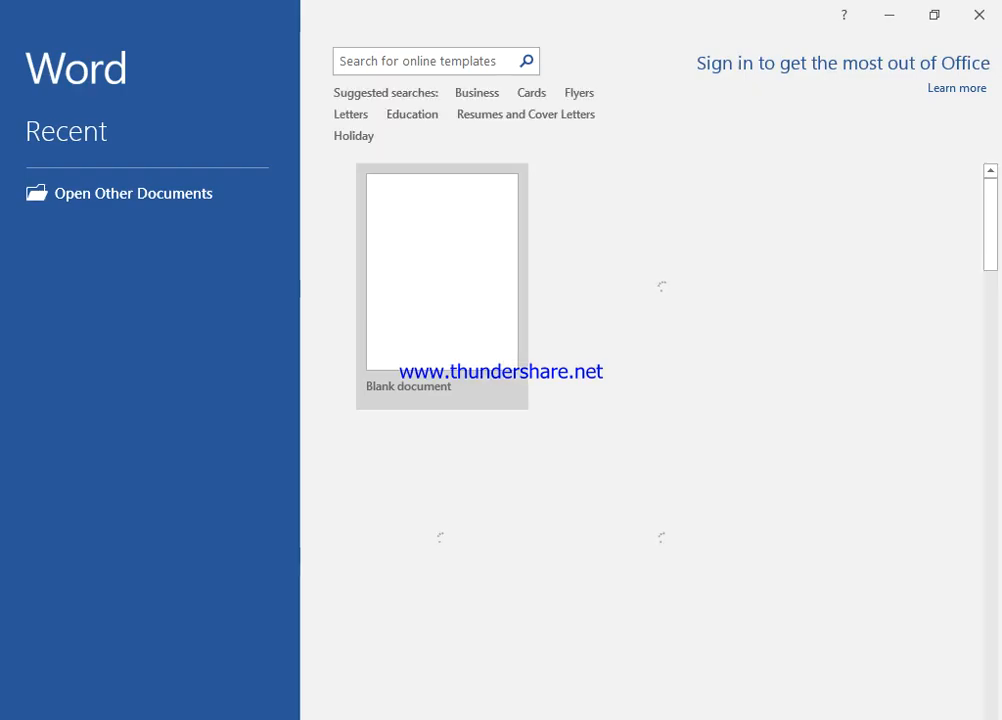
{"action": "key", "text": "Escape"}
{"action": "key", "text": "Return"}
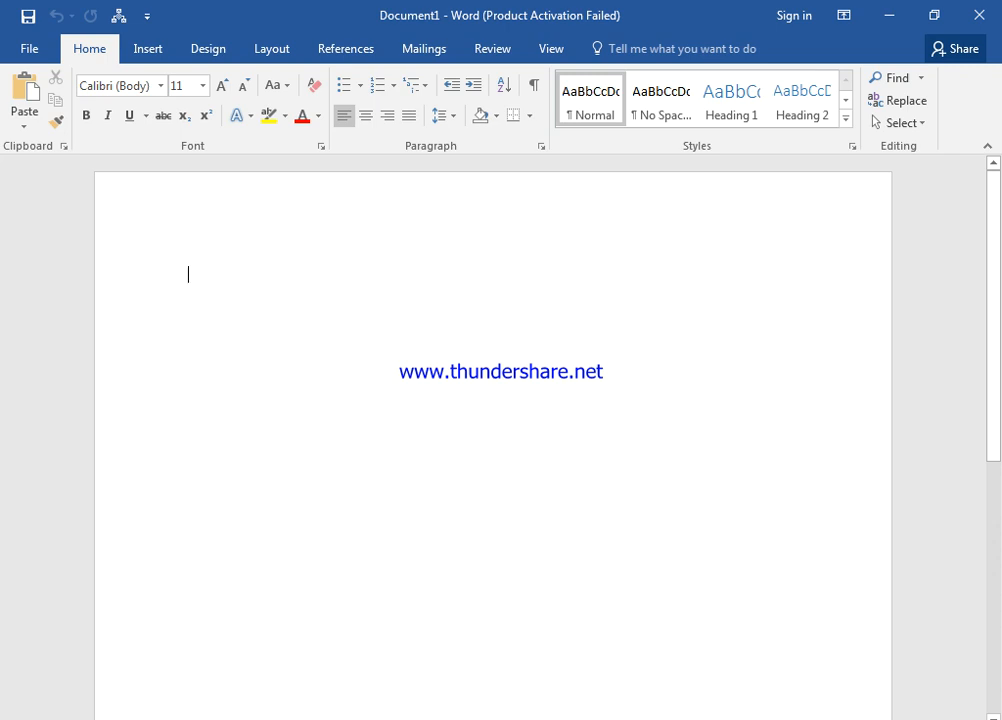
Paste the sheet screenshot into the Word document and enlarge it
{"action": "key", "text": "ctrl+v"}
{"action": "left_click", "coordinate": [625, 560]}
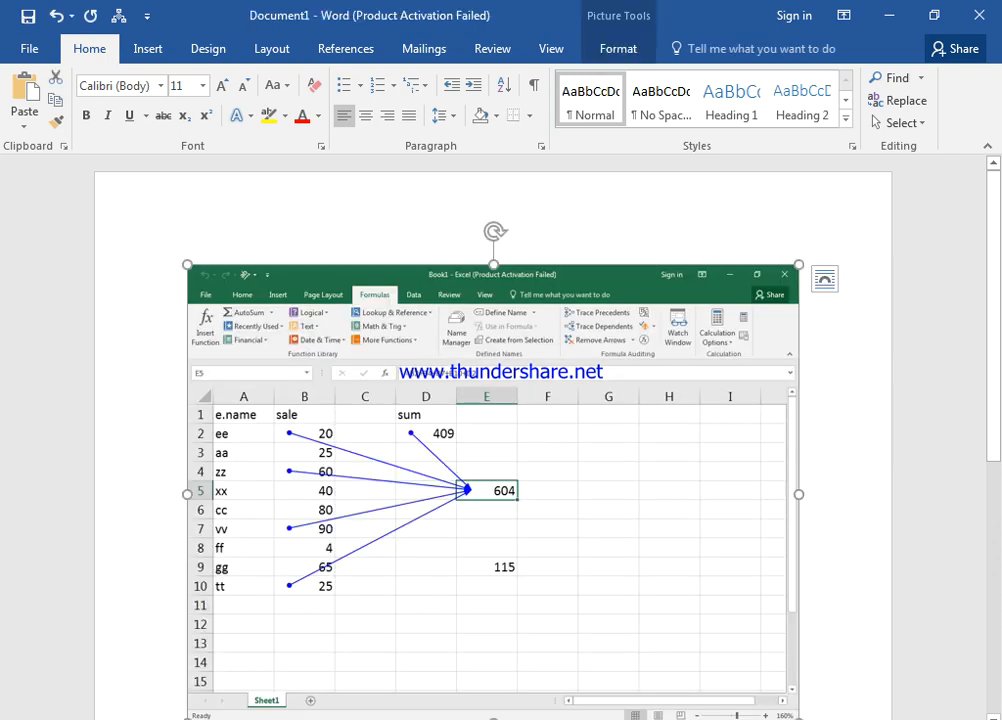
{"action": "left_click_drag", "start_coordinate": [799, 265], "coordinate": [893, 196]}
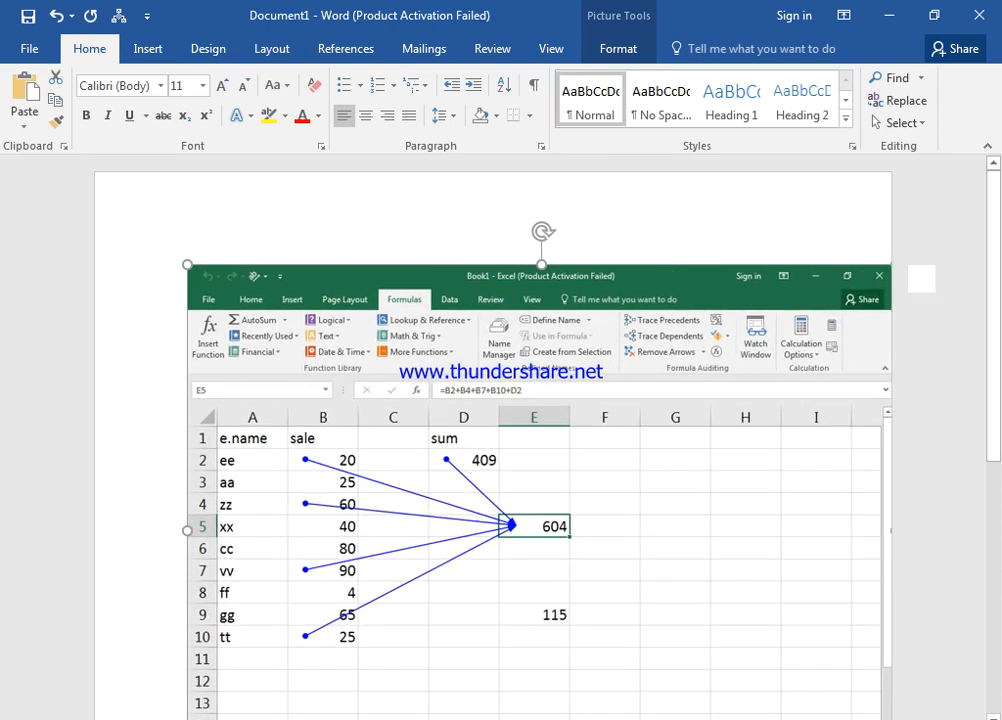
{"action": "key", "text": "ctrl+a"}
{"action": "scroll", "coordinate": [540, 450], "scroll_direction": "down", "scroll_amount": 1}
{"action": "left_click", "coordinate": [625, 480]}
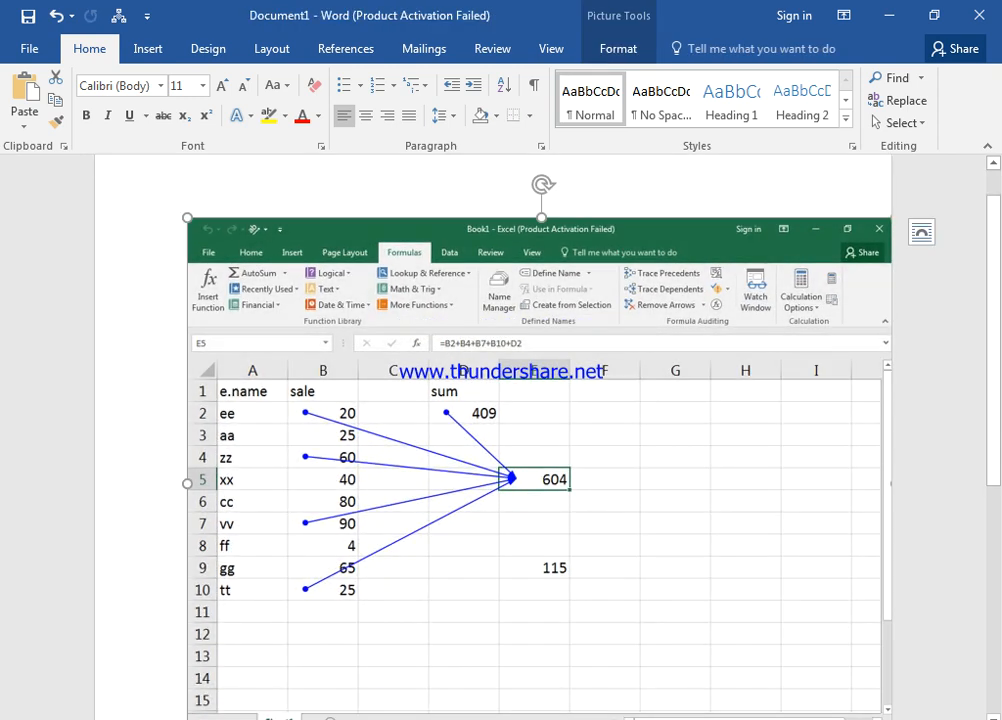
Crop the screenshot just past column E and just below row 11
{"action": "left_click", "coordinate": [618, 48]}
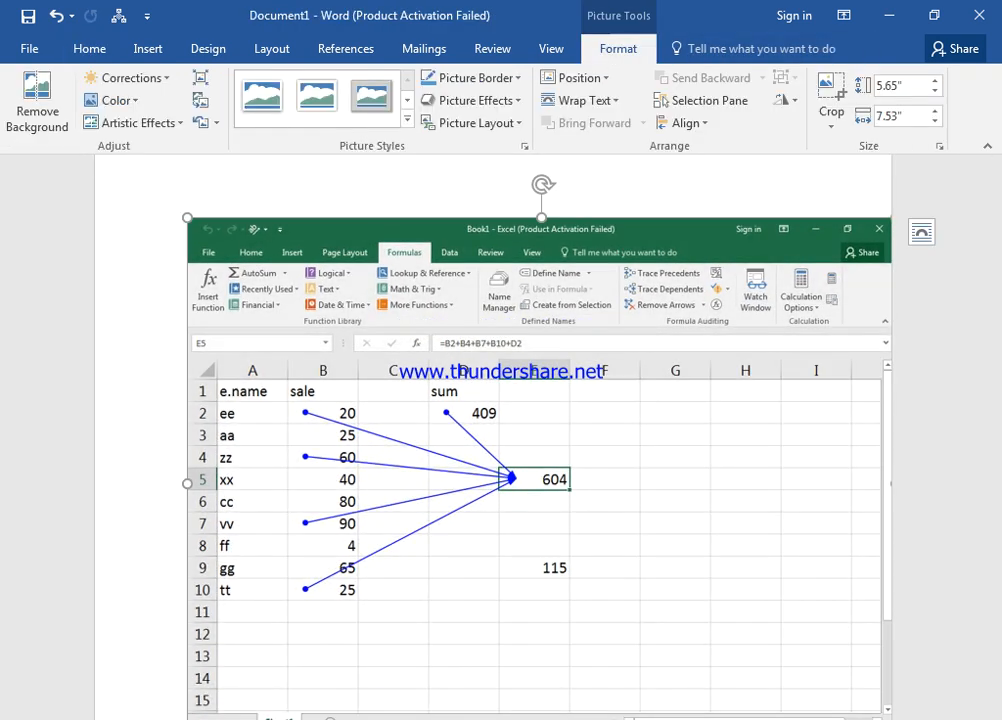
{"action": "left_click", "coordinate": [831, 124]}
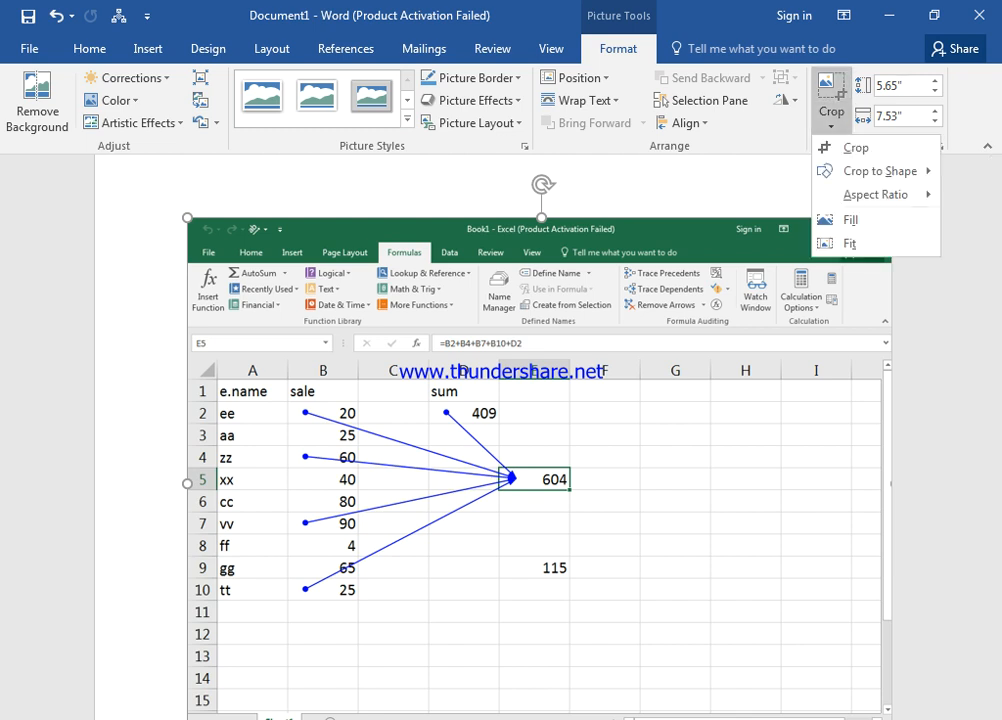
{"action": "left_click", "coordinate": [857, 147]}
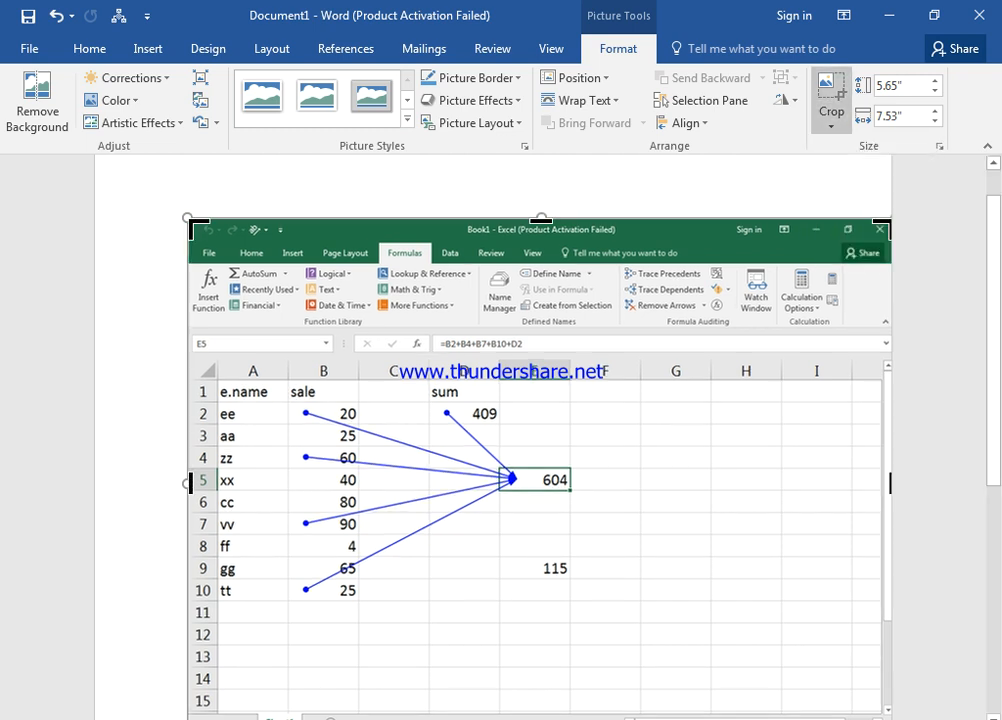
{"action": "left_click_drag", "start_coordinate": [889, 482], "coordinate": [605, 482]}
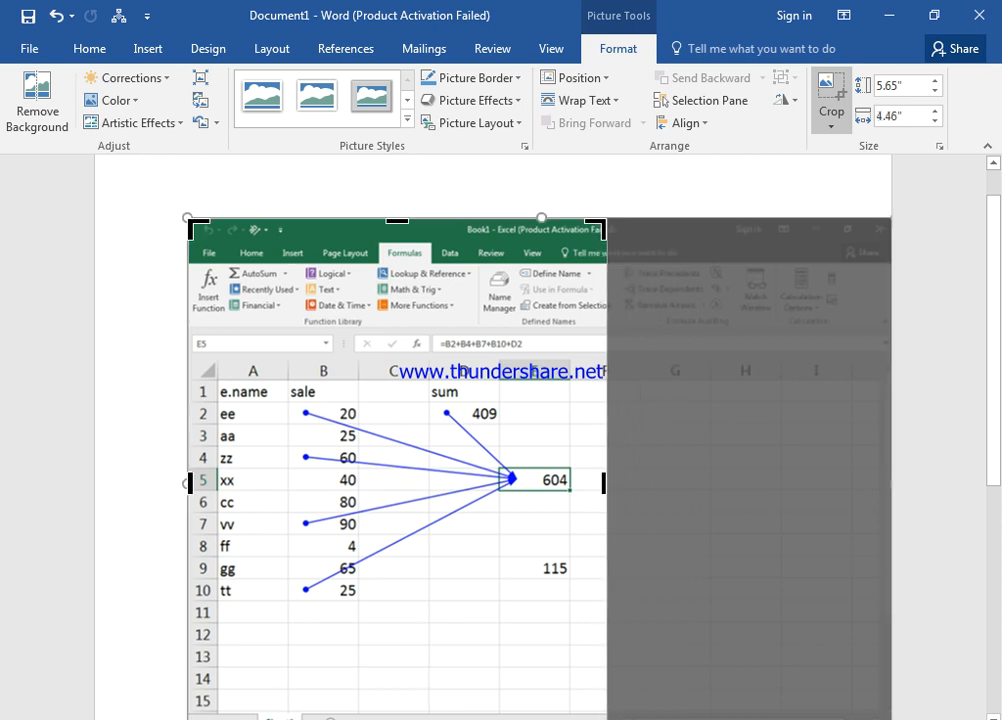
{"action": "scroll", "coordinate": [540, 440], "scroll_direction": "down", "scroll_amount": 3}
{"action": "left_click_drag", "start_coordinate": [397, 604], "coordinate": [397, 480]}
{"action": "key", "text": "Escape"}
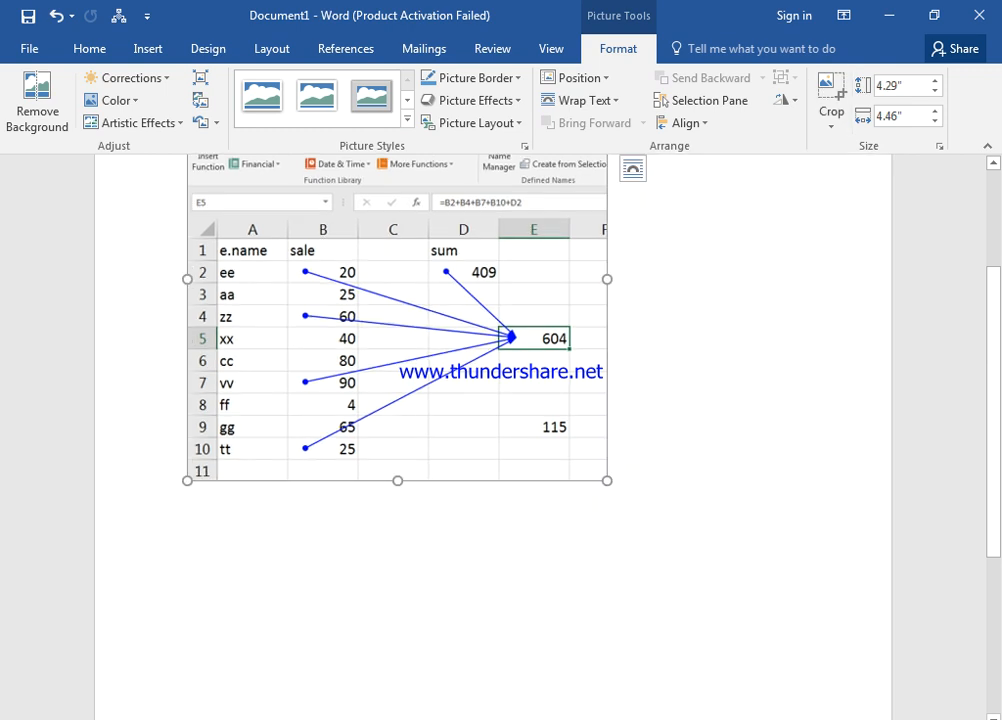
Enlarge the cropped picture to about 6.3 by 6.5 inches and return to Excel
{"action": "scroll", "coordinate": [540, 400], "scroll_direction": "up", "scroll_amount": 2}
{"action": "left_click_drag", "start_coordinate": [607, 574], "coordinate": [799, 712]}
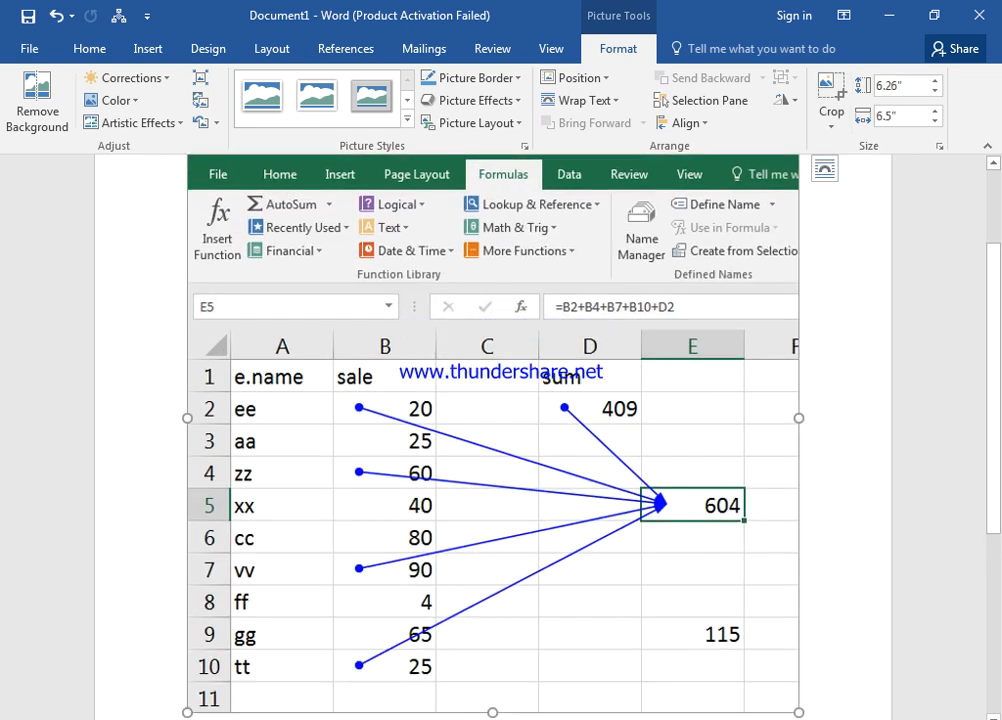
{"action": "scroll", "coordinate": [490, 430], "scroll_direction": "down", "scroll_amount": 1}
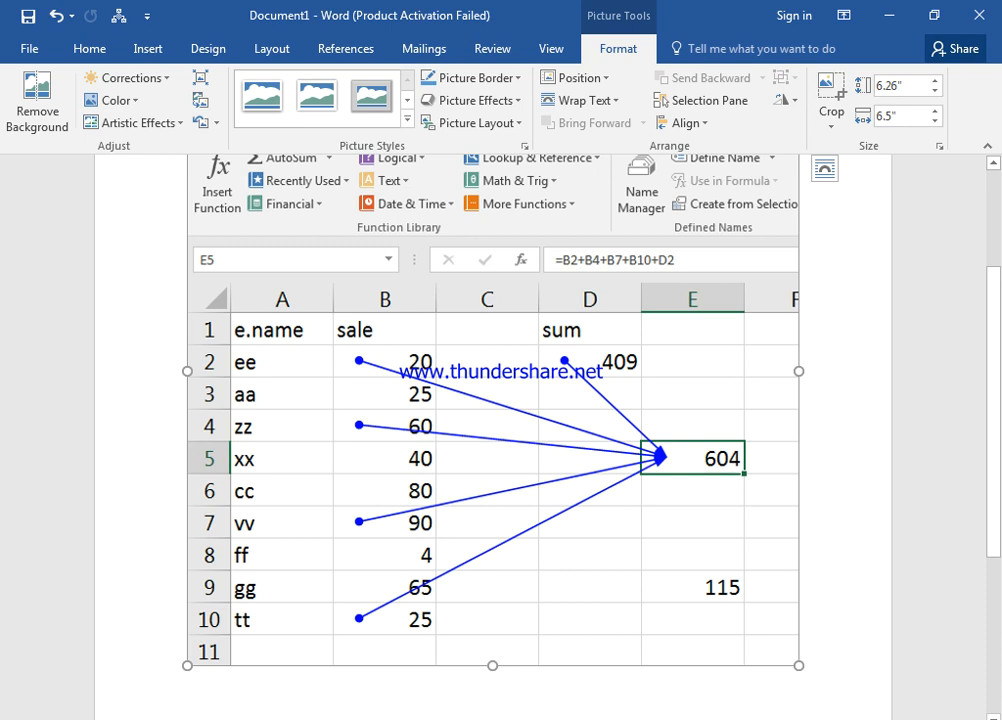
{"action": "key", "text": "alt+Tab"}
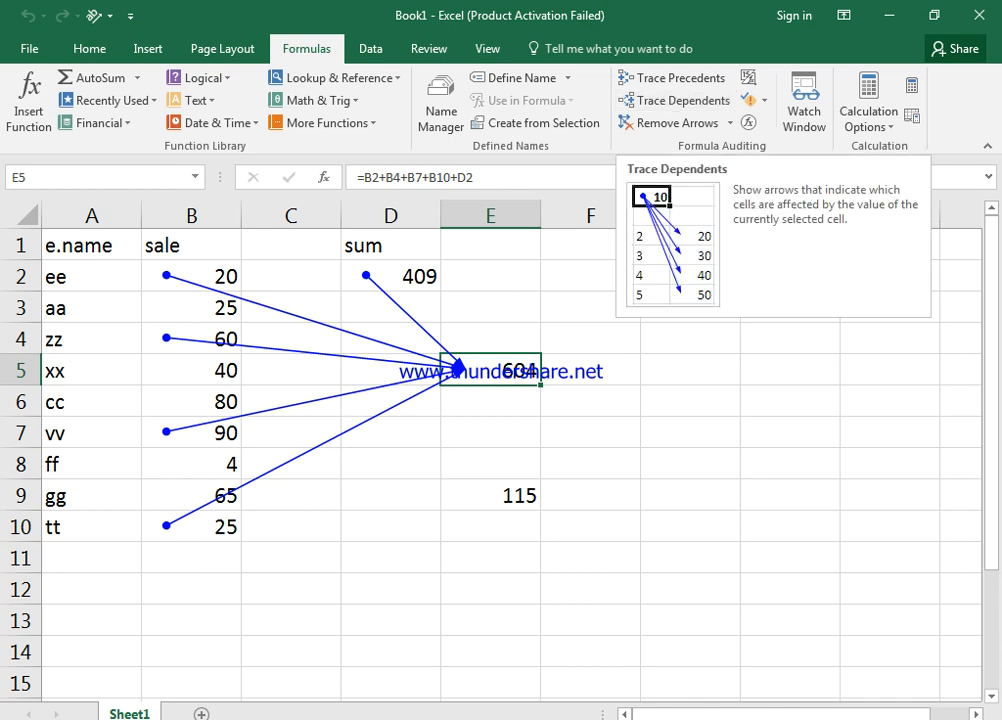
Clear E5's arrows, trace E9's precedents from D2, E5 and B6, then remove them
{"action": "left_click", "coordinate": [668, 123]}
{"action": "left_click", "coordinate": [490, 495]}
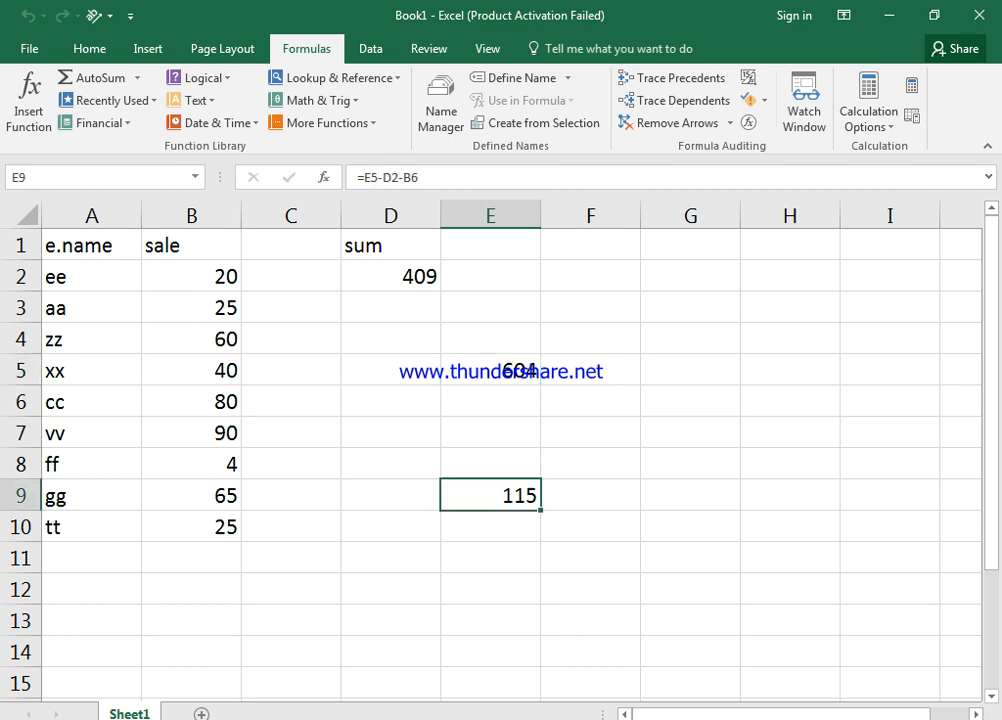
{"action": "left_click", "coordinate": [672, 78]}
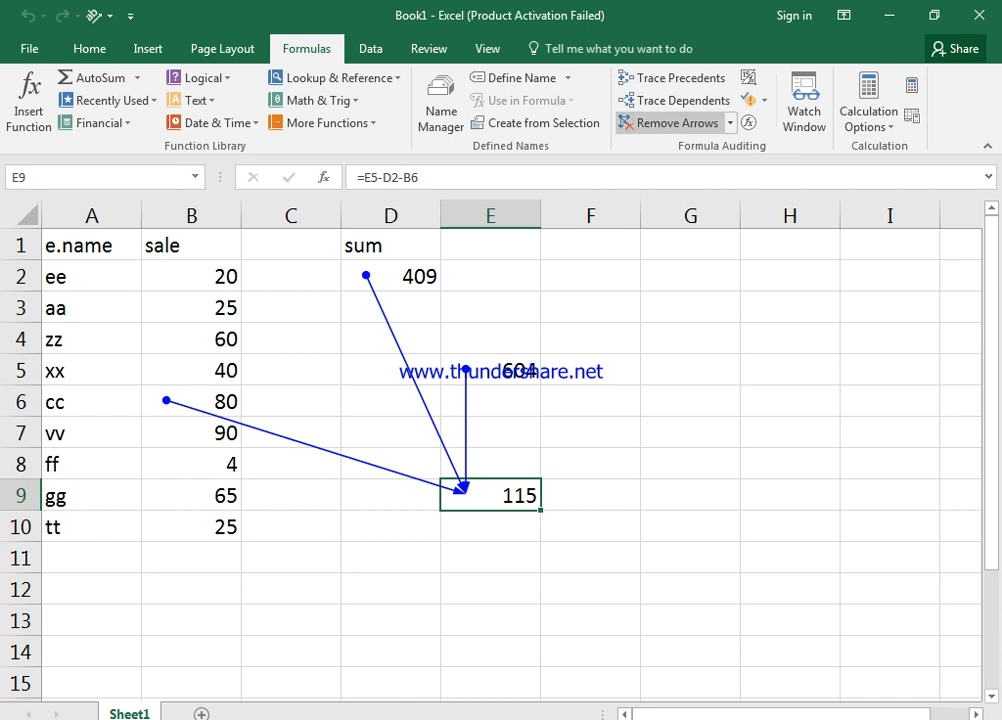
{"action": "left_click", "coordinate": [672, 122]}
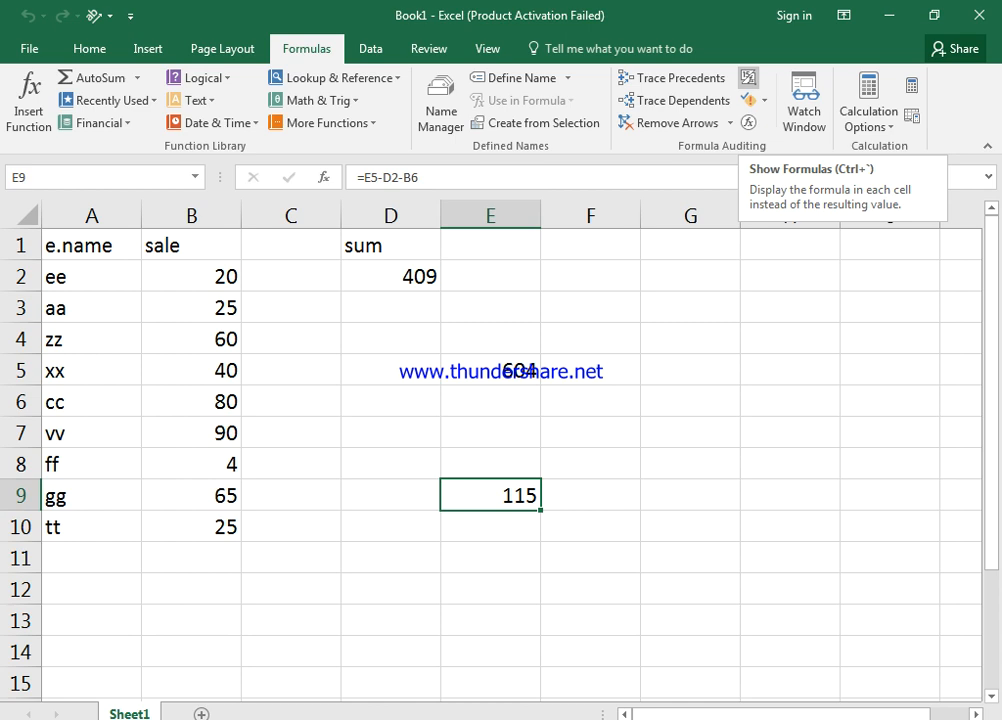
{"action": "left_click", "coordinate": [748, 77]}
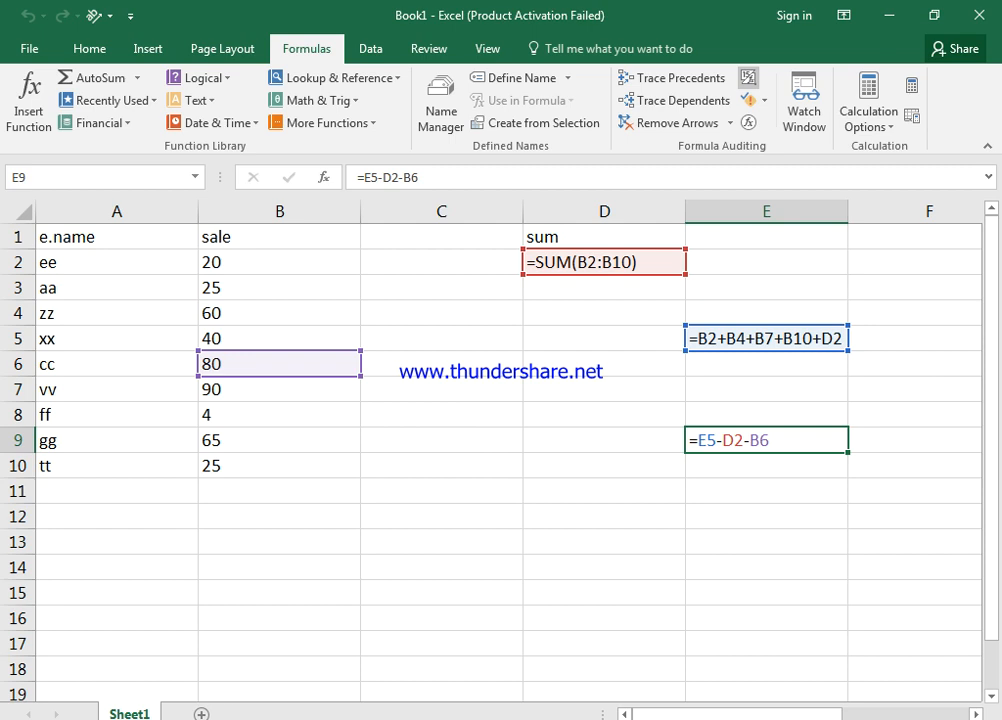
{"action": "key", "text": "ctrl+grave"}
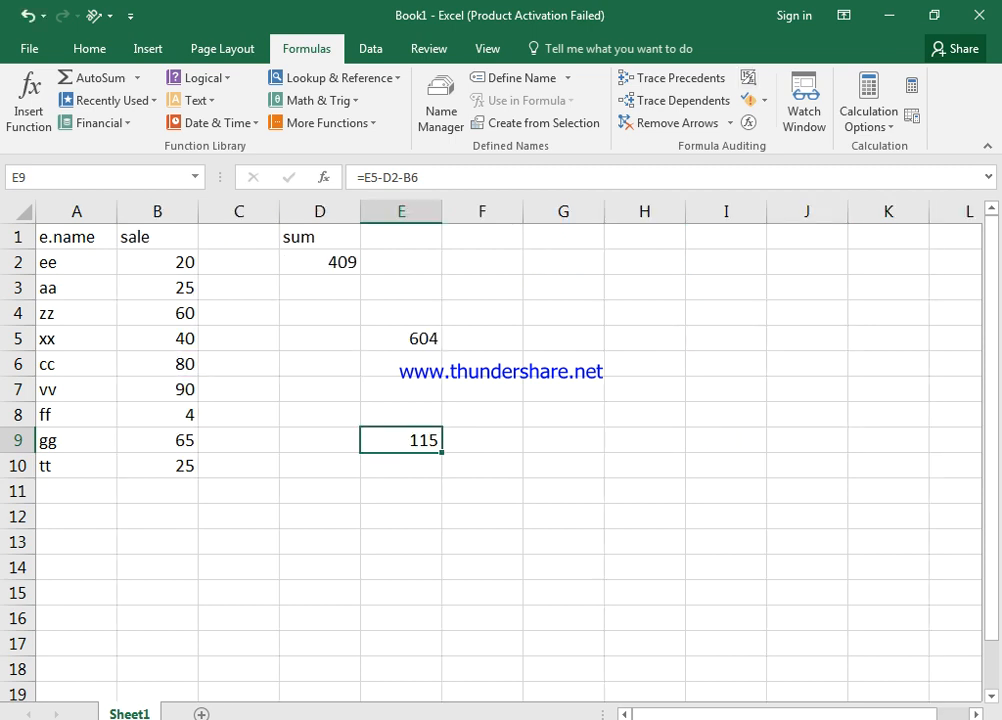
{"action": "scroll", "coordinate": [508, 450], "scroll_direction": "up", "scroll_amount": 2}
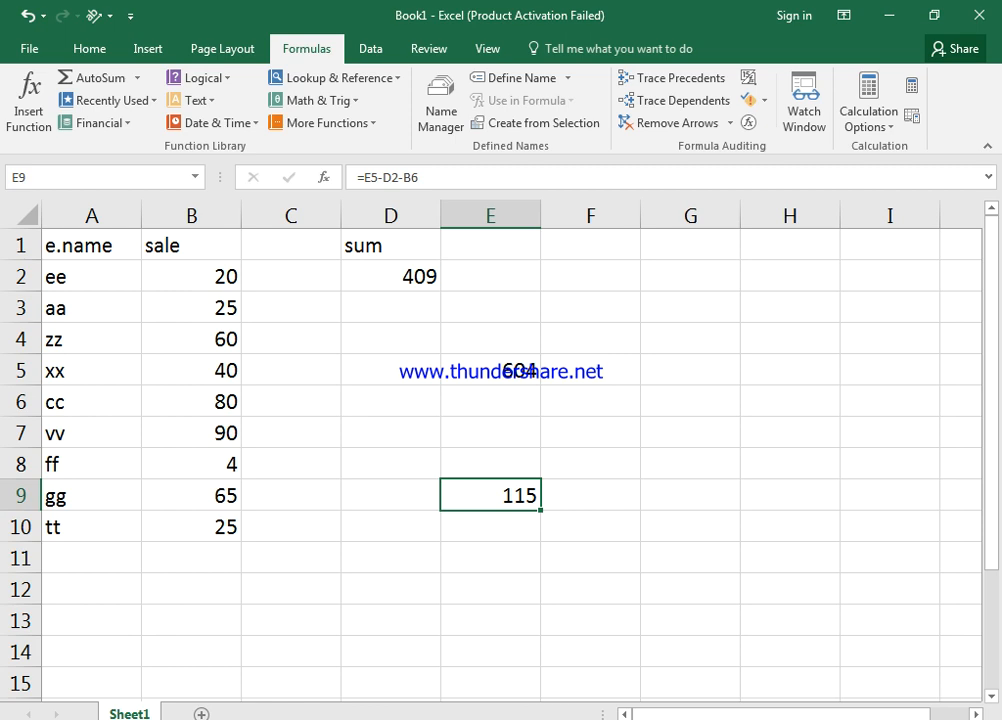
{"action": "left_click", "coordinate": [191, 402]}
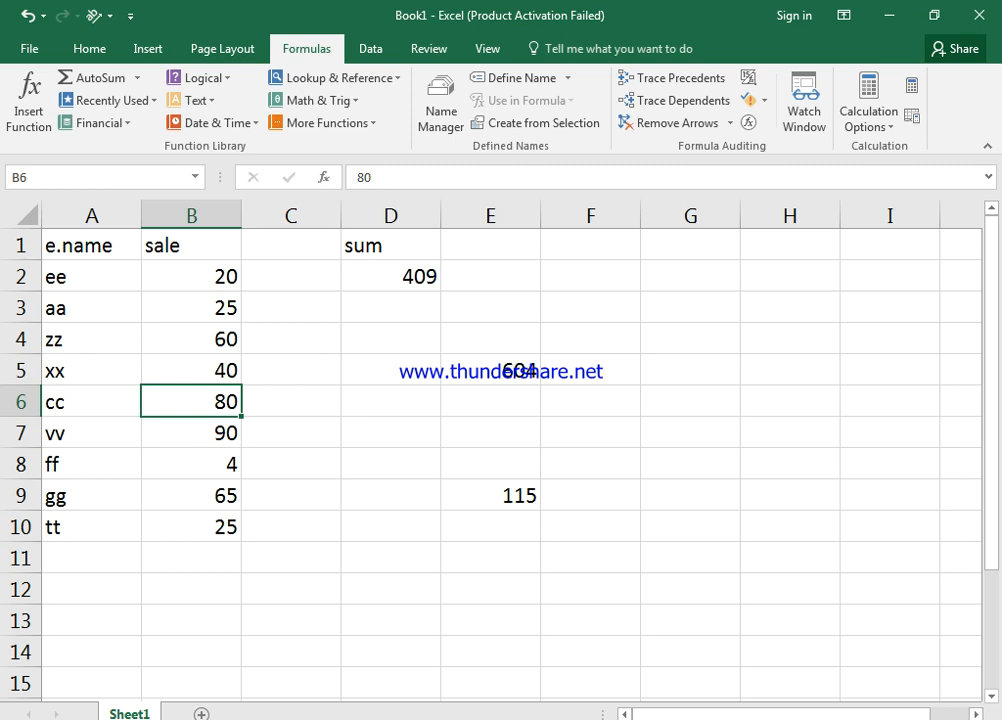
{"action": "left_click", "coordinate": [680, 100]}
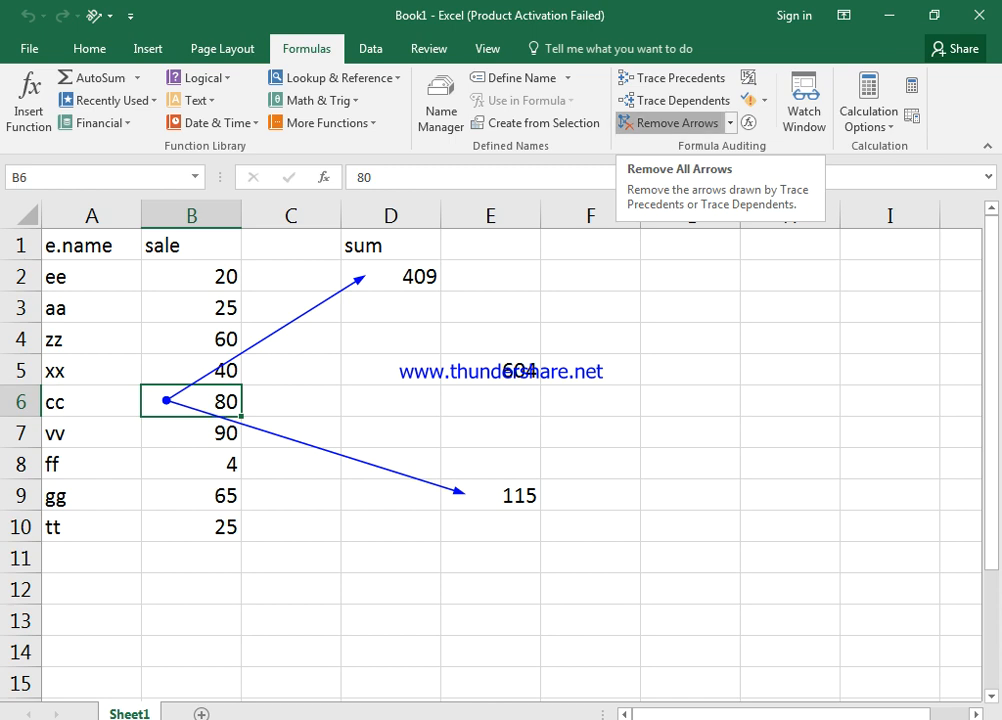
{"action": "left_click", "coordinate": [676, 123]}
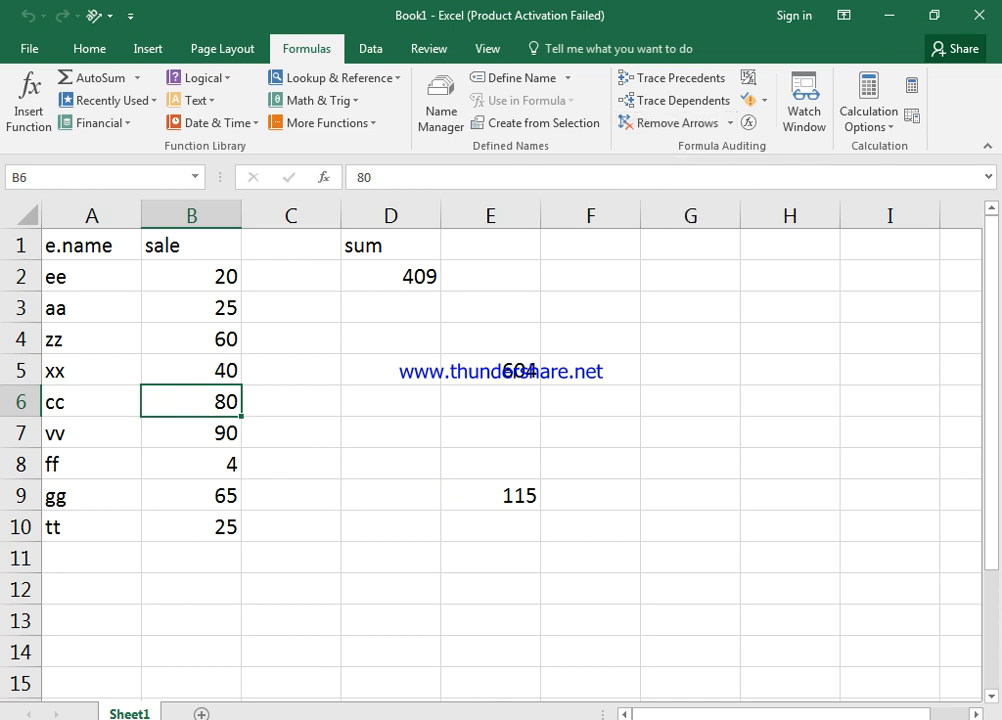
{"action": "left_click_drag", "start_coordinate": [90, 246], "coordinate": [196, 530]}
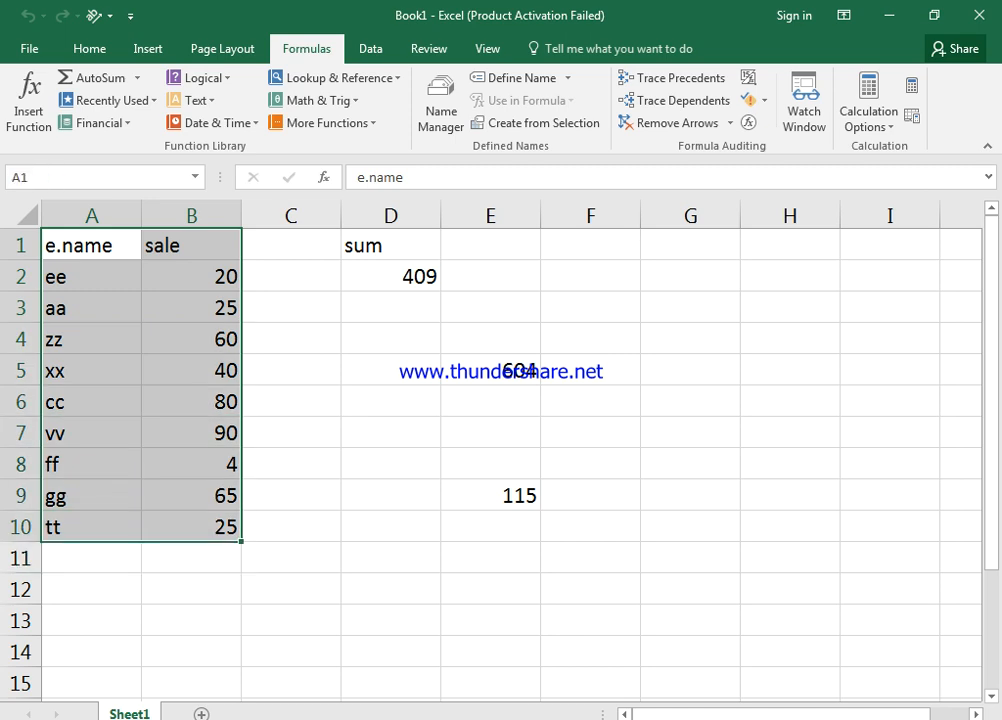
Copy the A1:B10 name and sale table to A15:B24
{"action": "key", "text": "ctrl+c"}
{"action": "scroll", "coordinate": [196, 500], "scroll_direction": "down", "scroll_amount": 4}
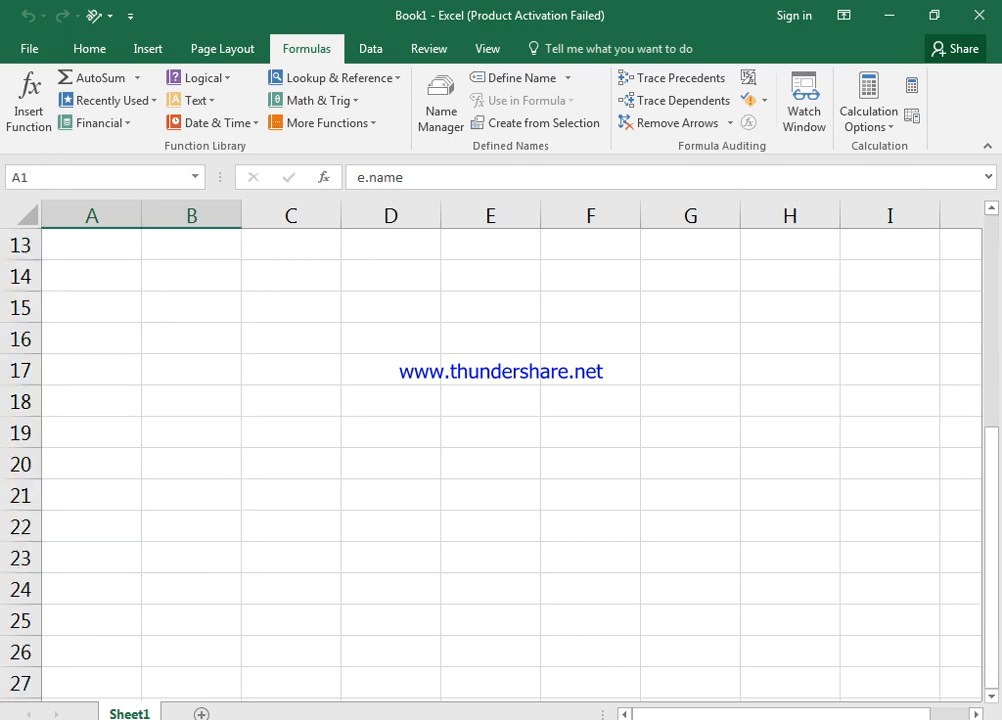
{"action": "left_click", "coordinate": [91, 307]}
{"action": "key", "text": "ctrl+v"}
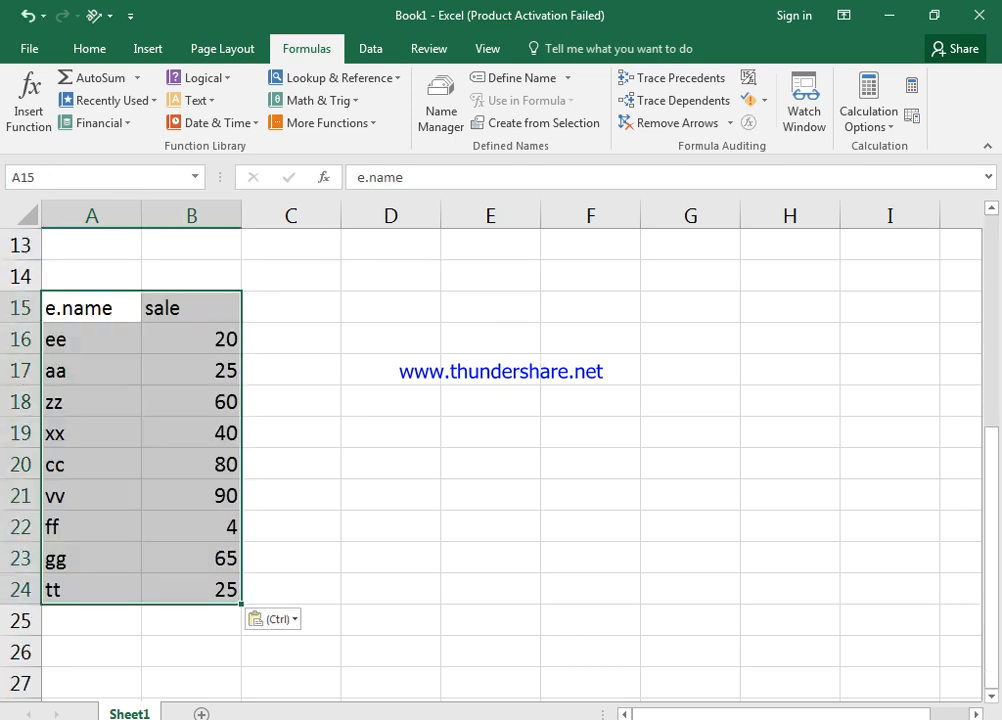
Enter the labels sum, max, min, count and counta in D15:D19
{"action": "left_click", "coordinate": [390, 307]}
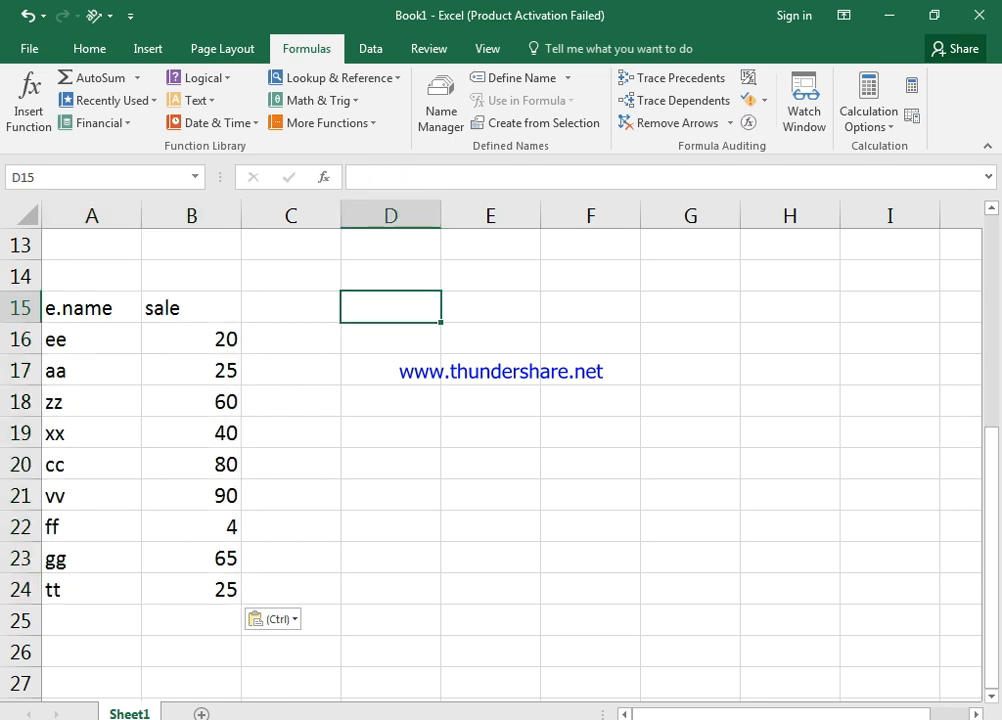
{"action": "type", "text": "sum"}
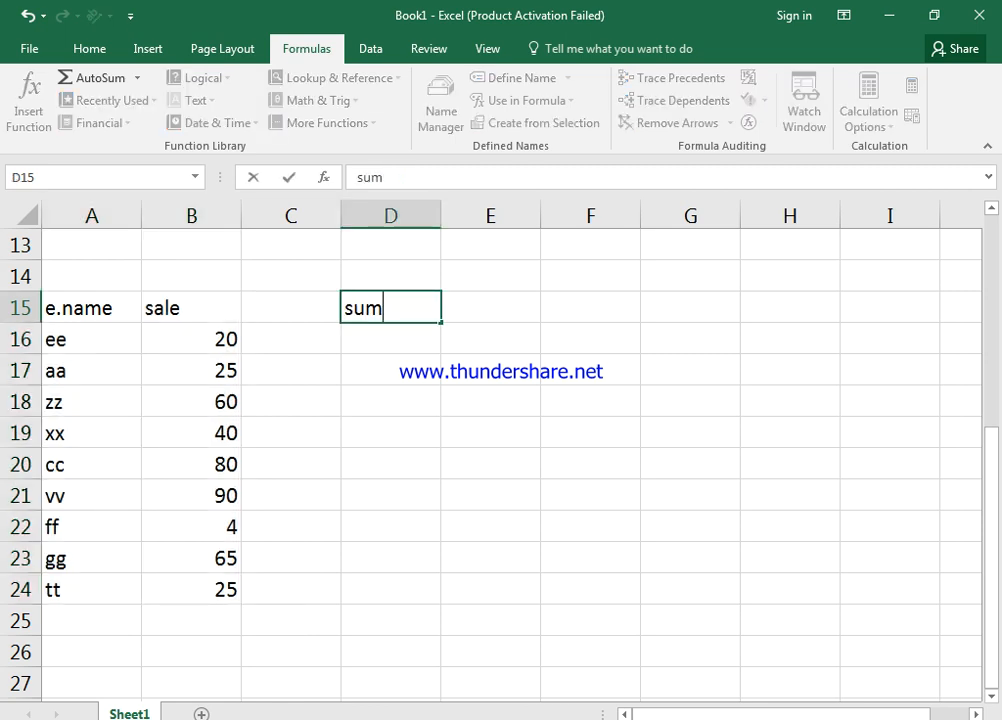
{"action": "key", "text": "Return"}
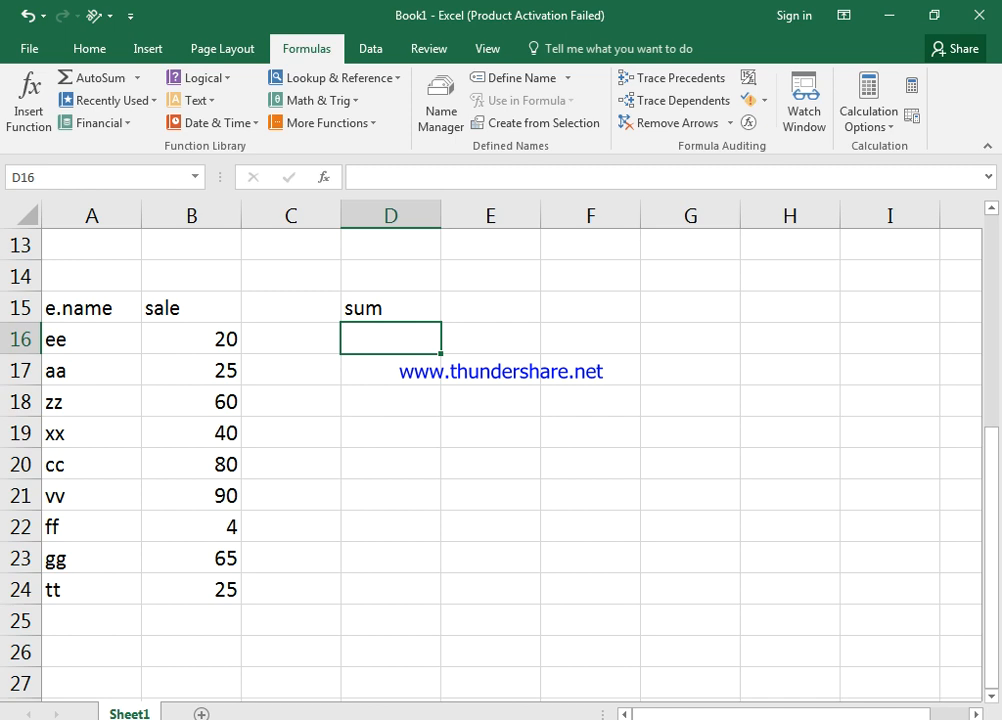
{"action": "type", "text": "max"}
{"action": "key", "text": "Return"}
{"action": "type", "text": "min"}
{"action": "key", "text": "Return"}
{"action": "type", "text": "count"}
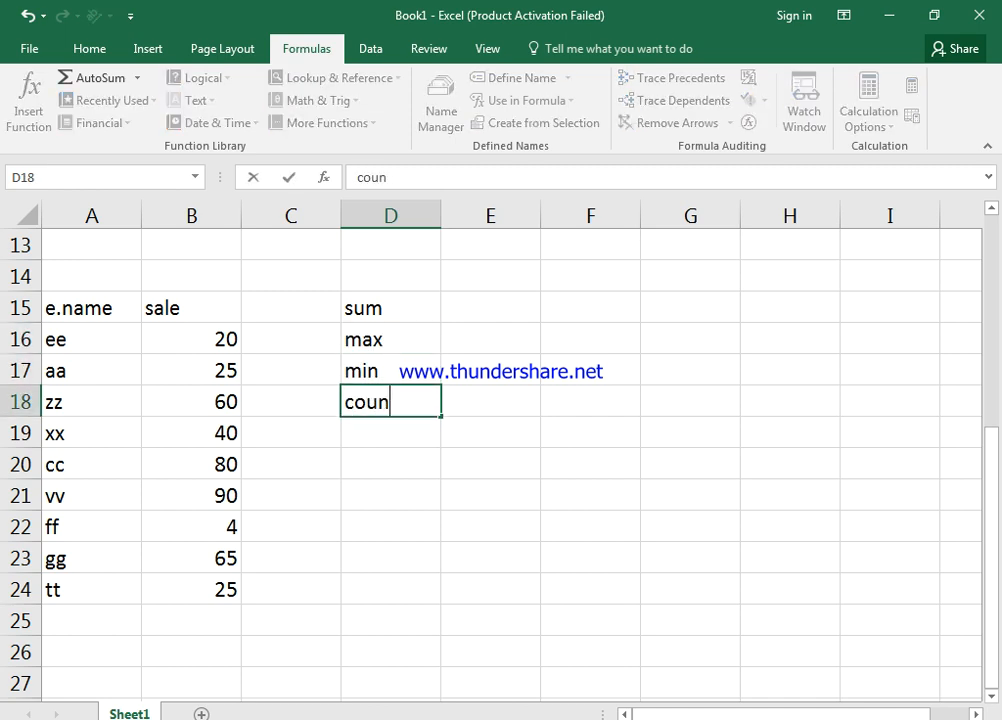
{"action": "key", "text": "Return"}
{"action": "type", "text": "counta"}
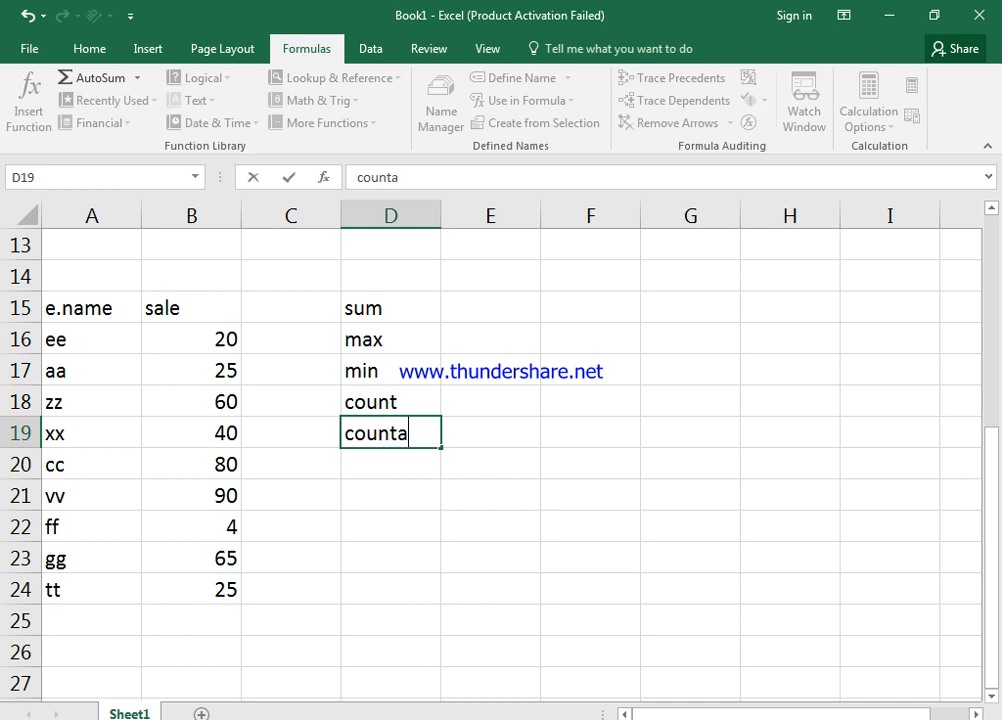
{"action": "key", "text": "Return"}
Enter average, small and large in D20:D22, discarding a mistaken max entry
{"action": "type", "text": "average"}
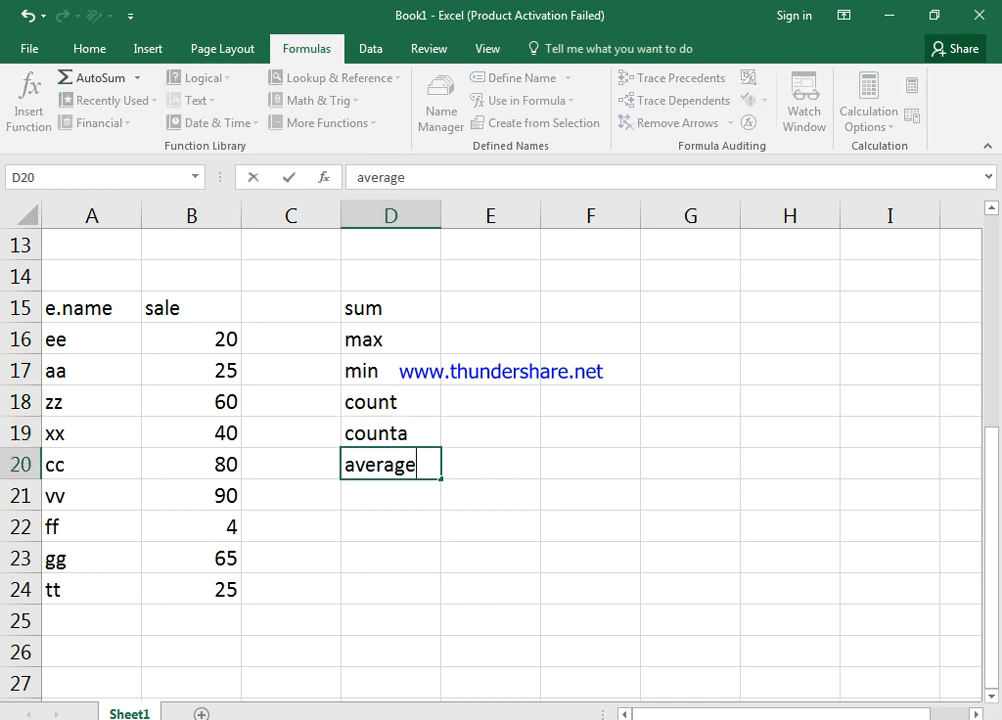
{"action": "key", "text": "Return"}
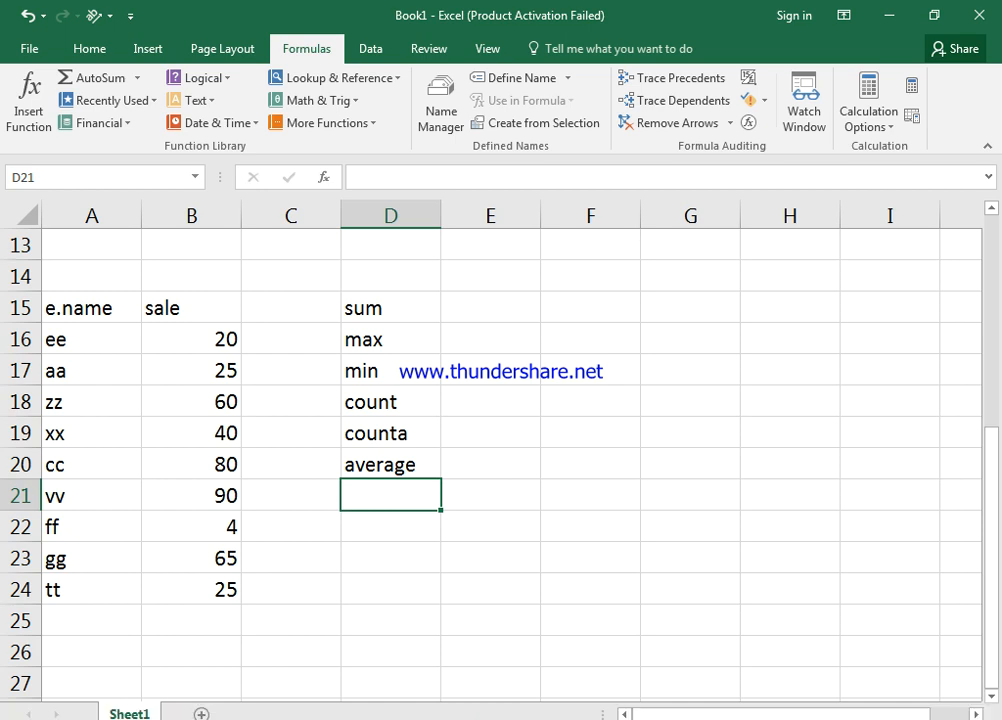
{"action": "type", "text": "max"}
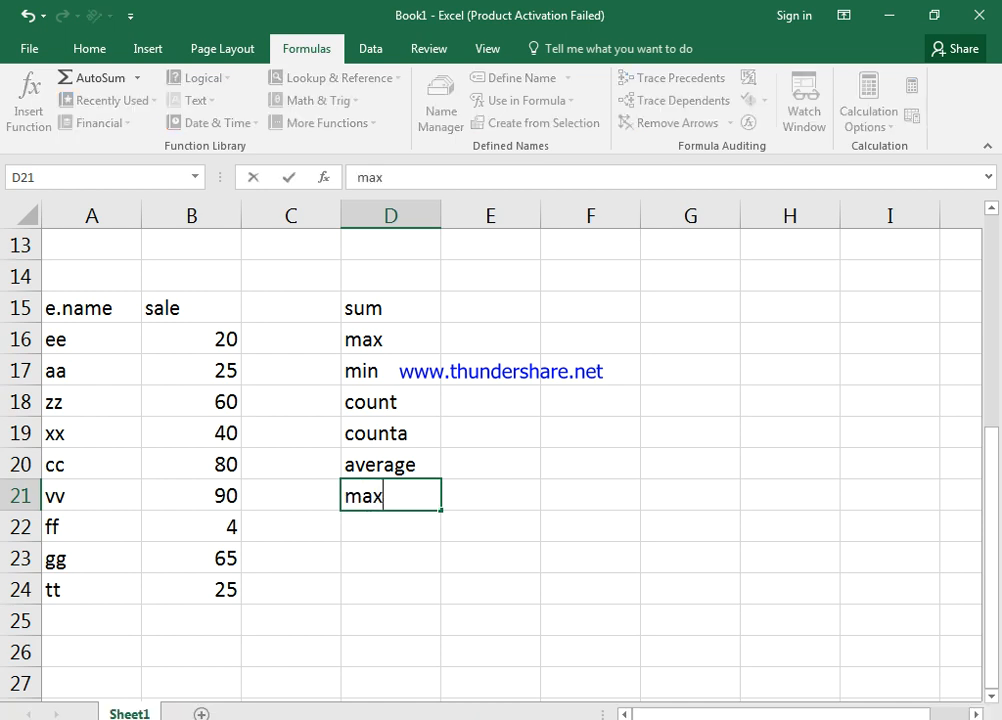
{"action": "key", "text": "BackSpace"}
{"action": "key", "text": "BackSpace"}
{"action": "key", "text": "BackSpace"}
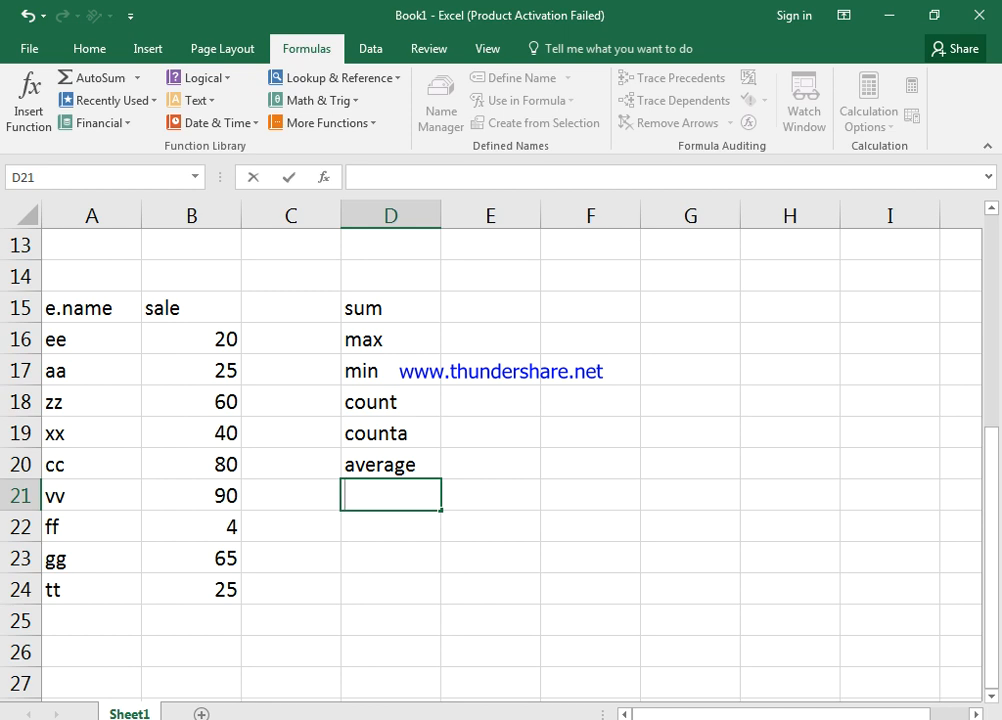
{"action": "key", "text": "Escape"}
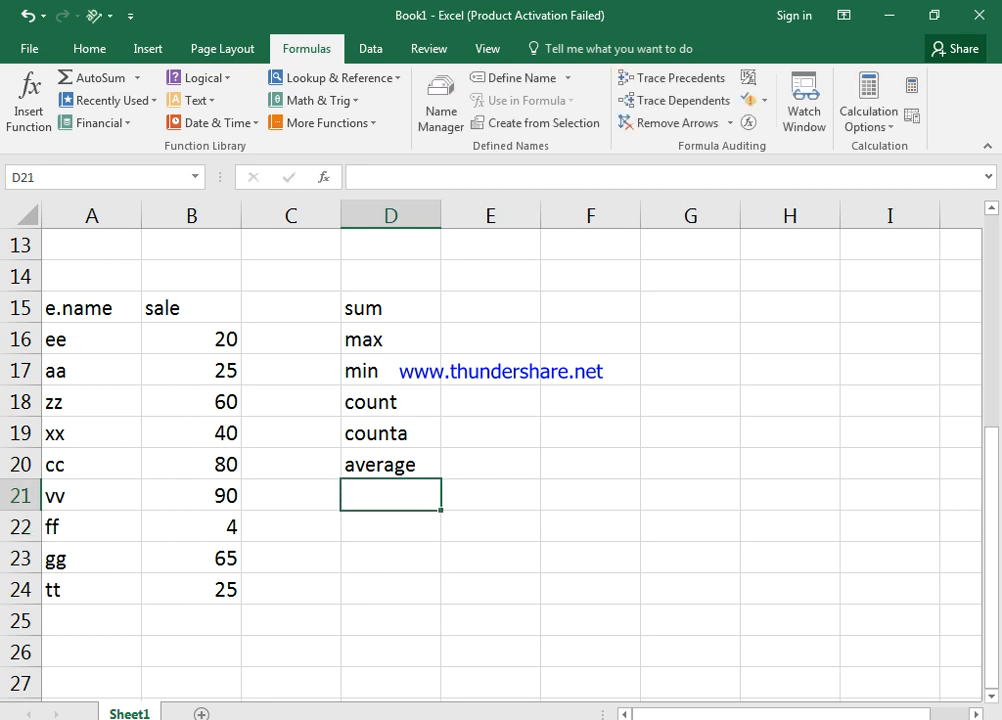
{"action": "type", "text": "small"}
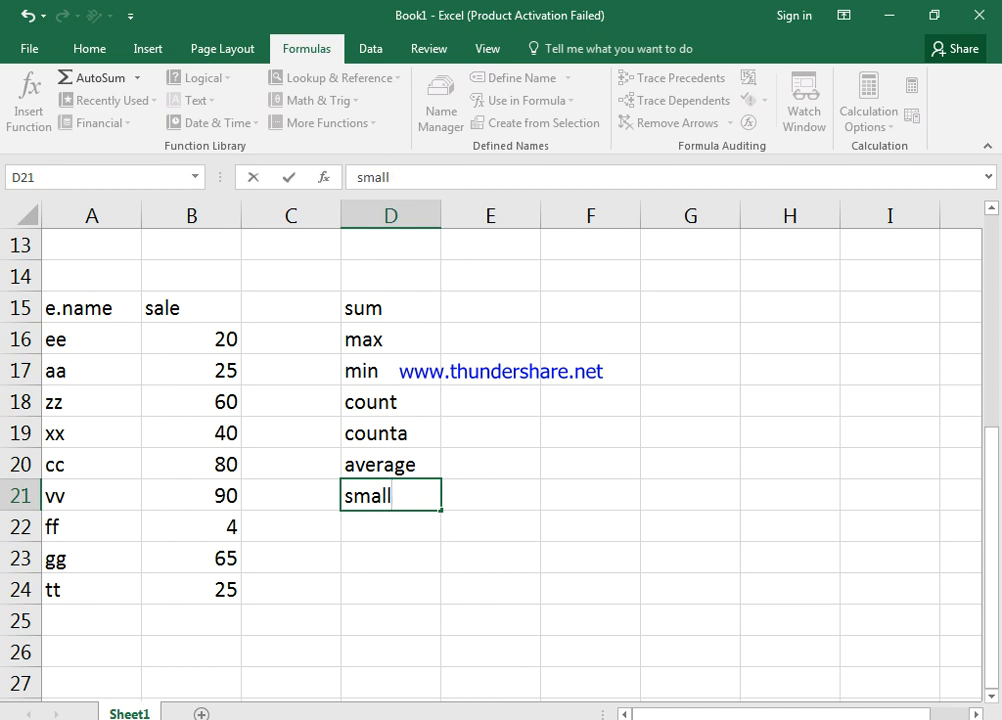
{"action": "key", "text": "Return"}
{"action": "type", "text": "large"}
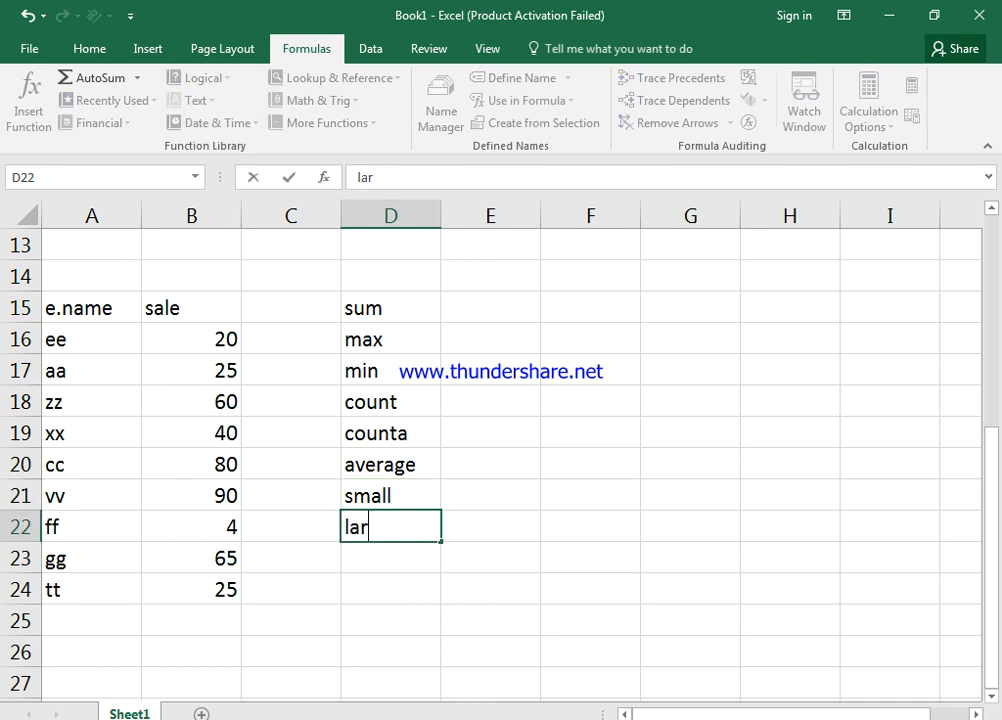
{"action": "key", "text": "Return"}
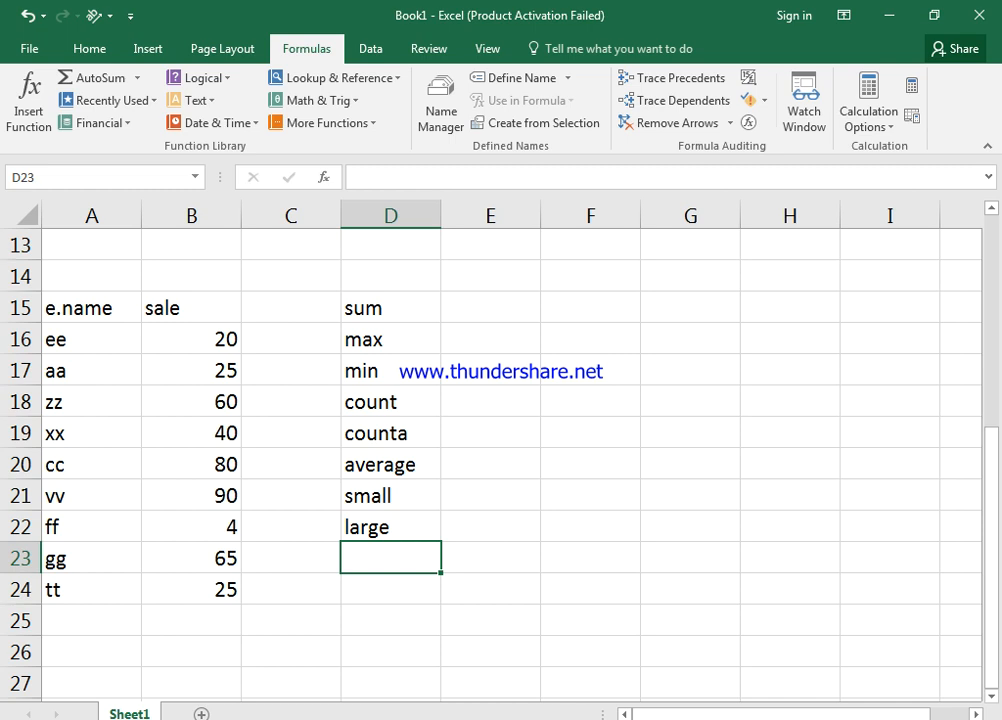
Enter =SUM(B16:B24) in E15 to show 409, then reselect B16:B24
{"action": "left_click", "coordinate": [490, 308]}
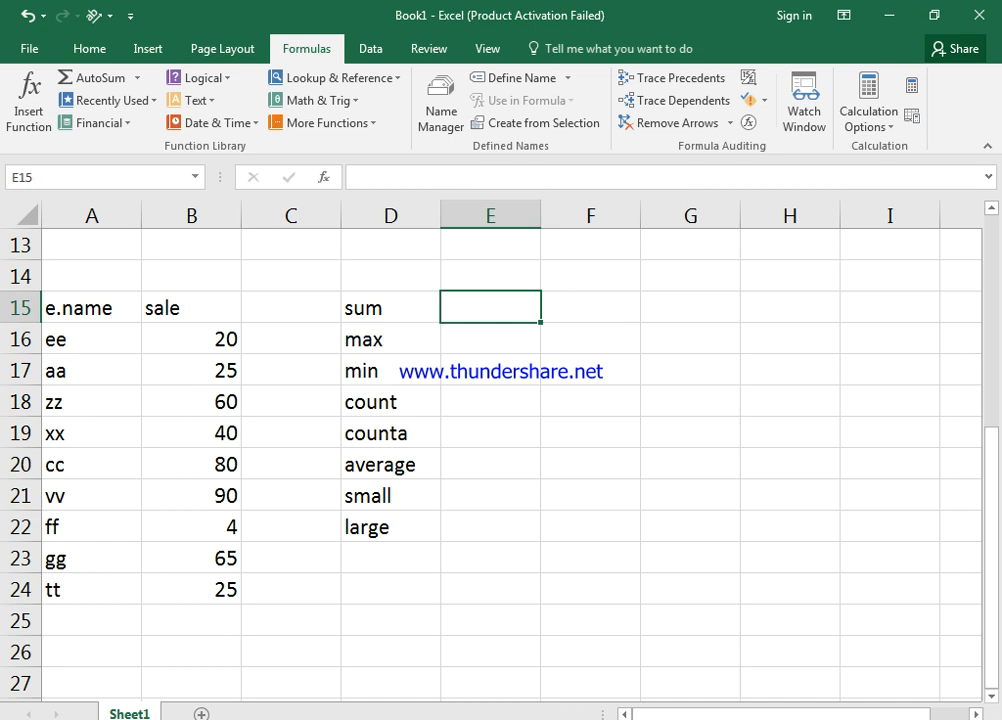
{"action": "left_click_drag", "start_coordinate": [191, 339], "coordinate": [191, 589]}
{"action": "left_click", "coordinate": [490, 308]}
{"action": "type", "text": "=sum"}
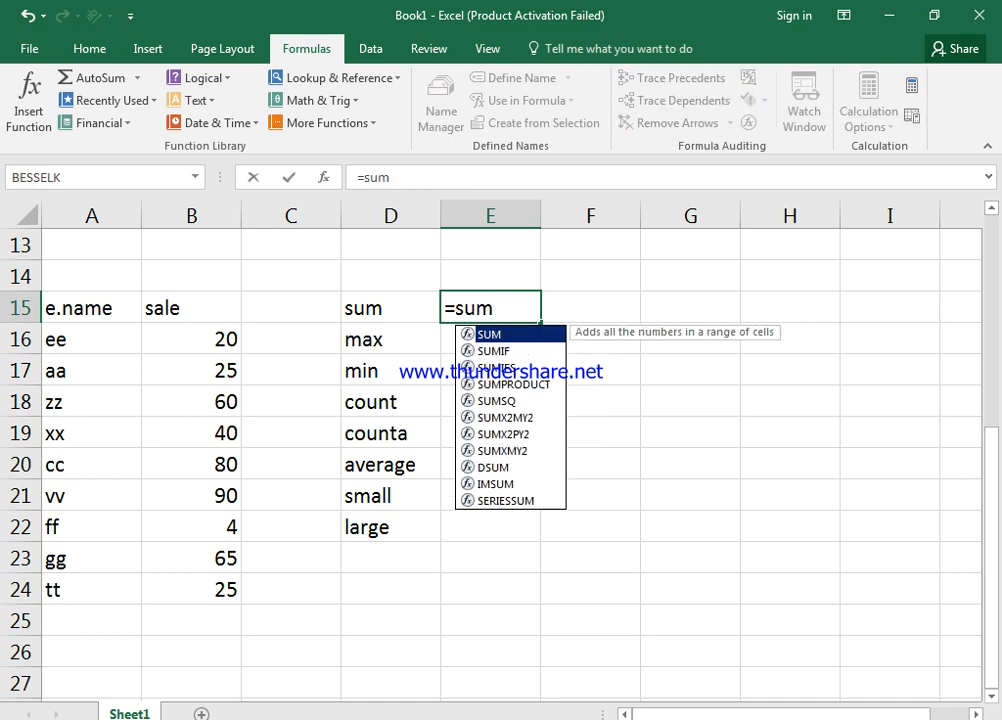
{"action": "key", "text": "Tab"}
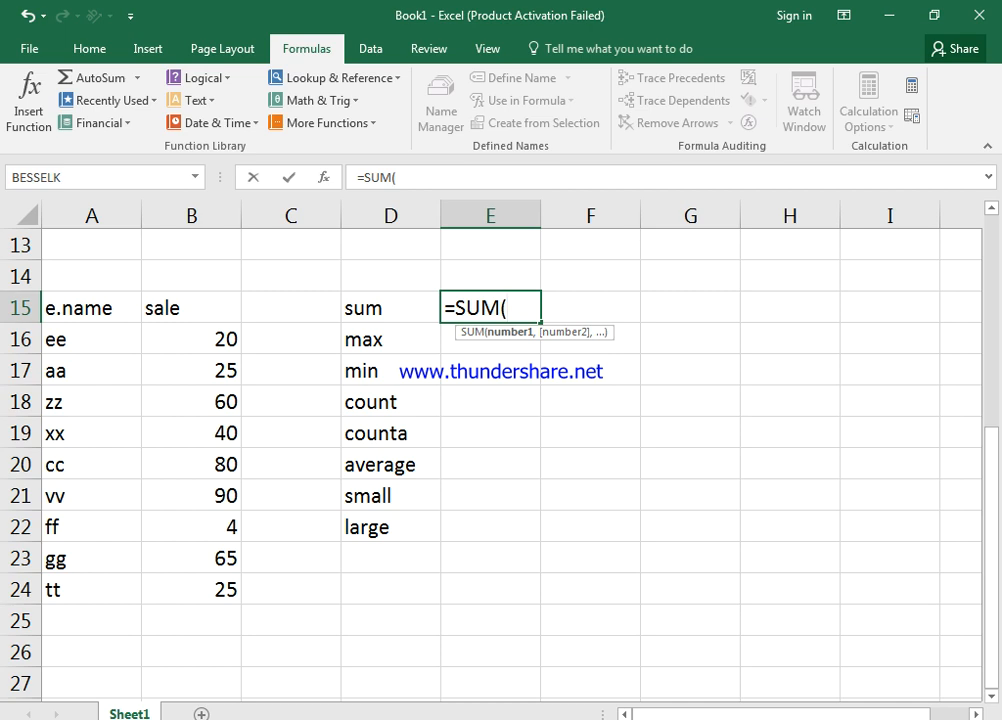
{"action": "left_click_drag", "start_coordinate": [200, 339], "coordinate": [215, 590]}
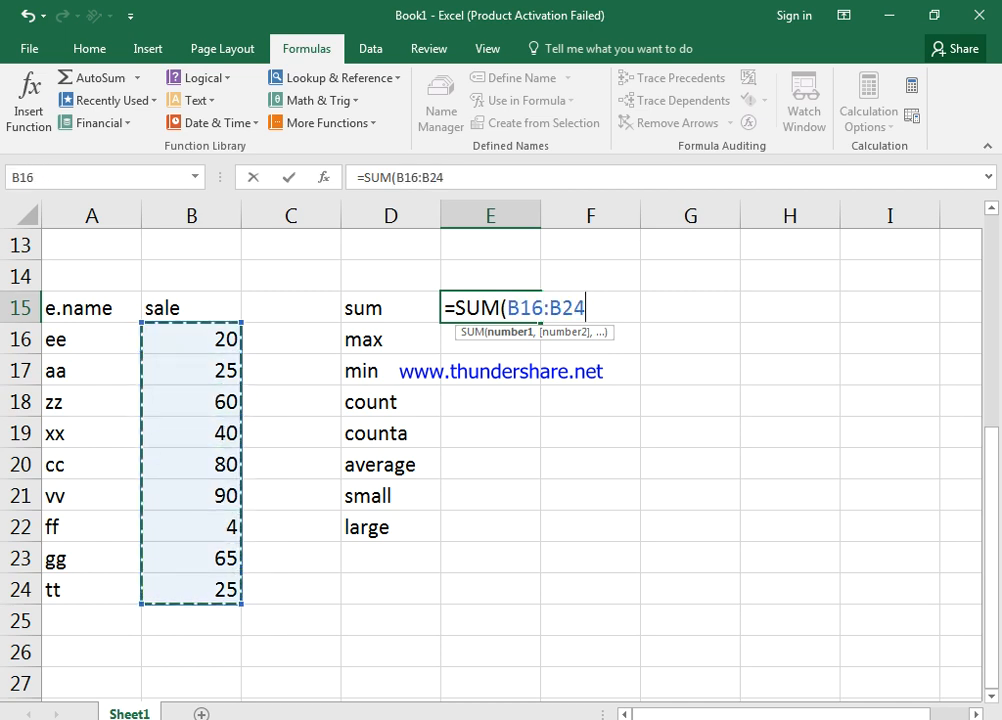
{"action": "type", "text": ")"}
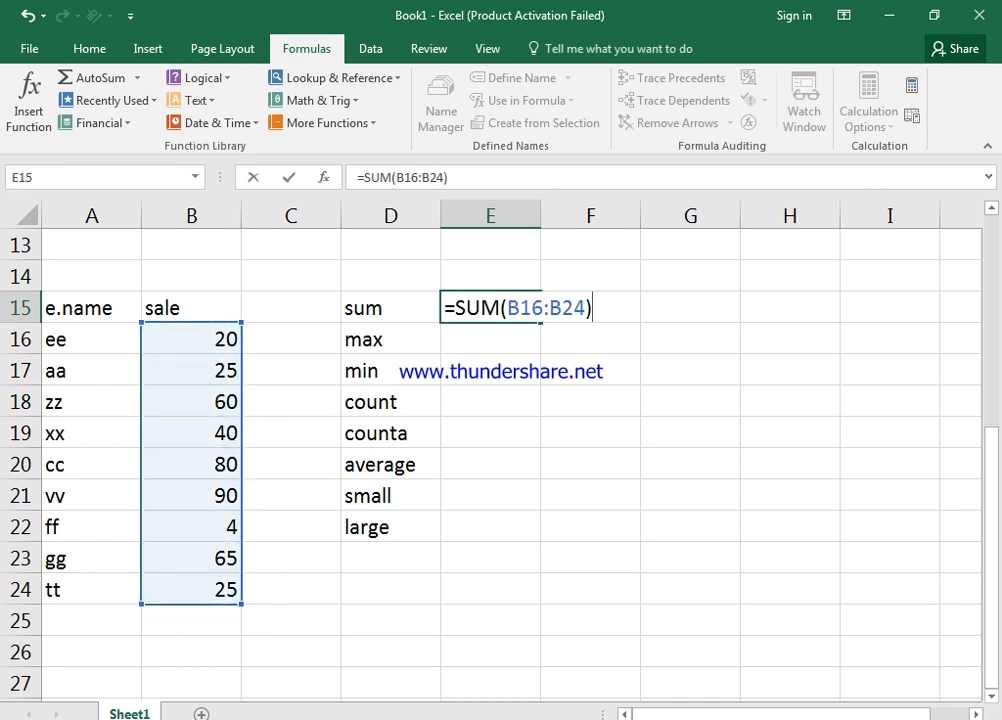
{"action": "key", "text": "Return"}
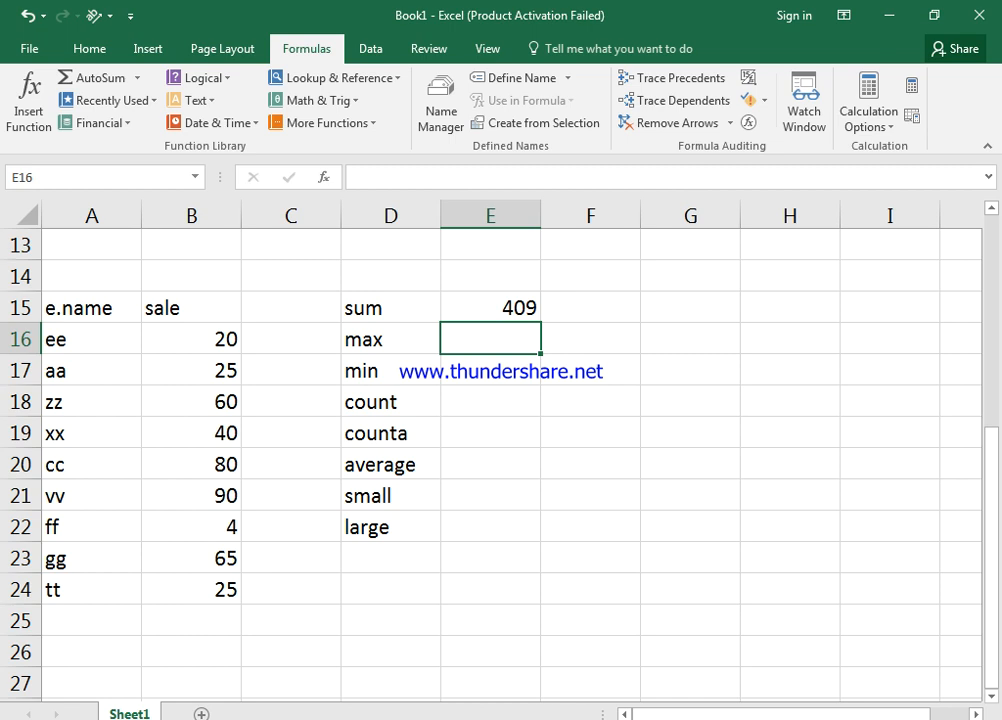
{"action": "left_click_drag", "start_coordinate": [191, 339], "coordinate": [191, 589]}
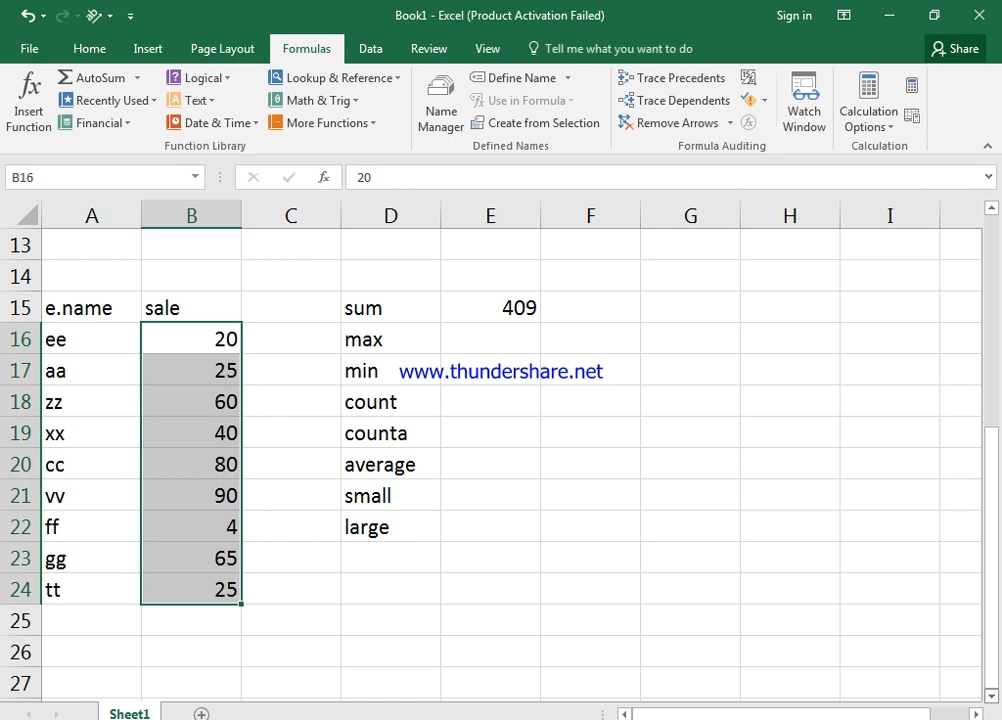
Define the workbook-scoped name sale for Sheet1!$B$16:$B$24
{"action": "scroll", "coordinate": [500, 450], "scroll_direction": "down", "scroll_amount": 2}
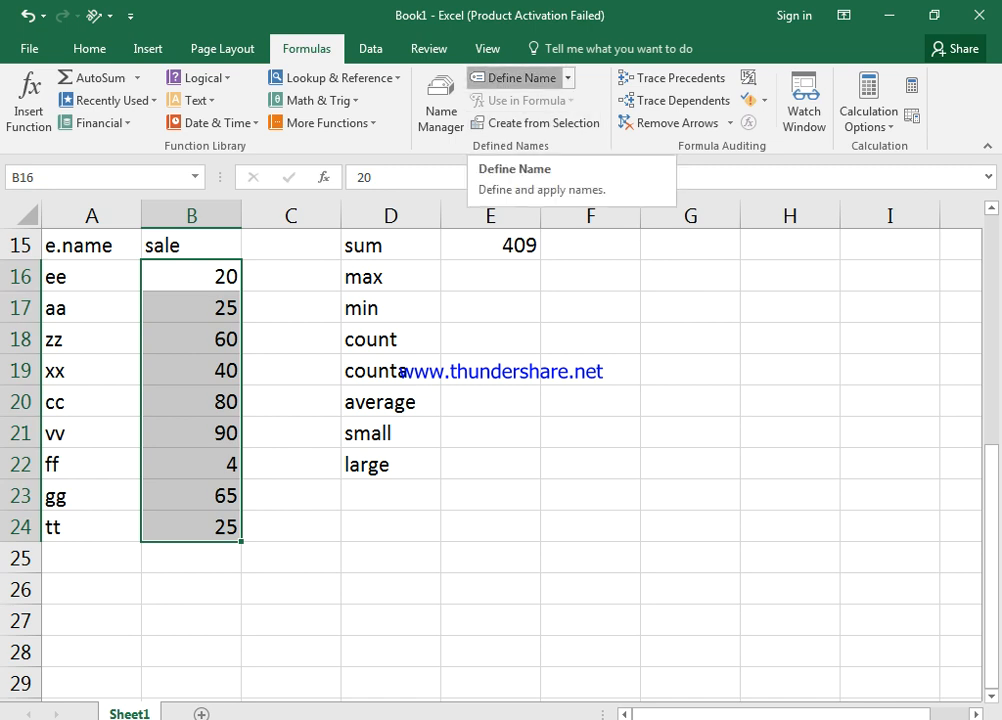
{"action": "left_click", "coordinate": [515, 77]}
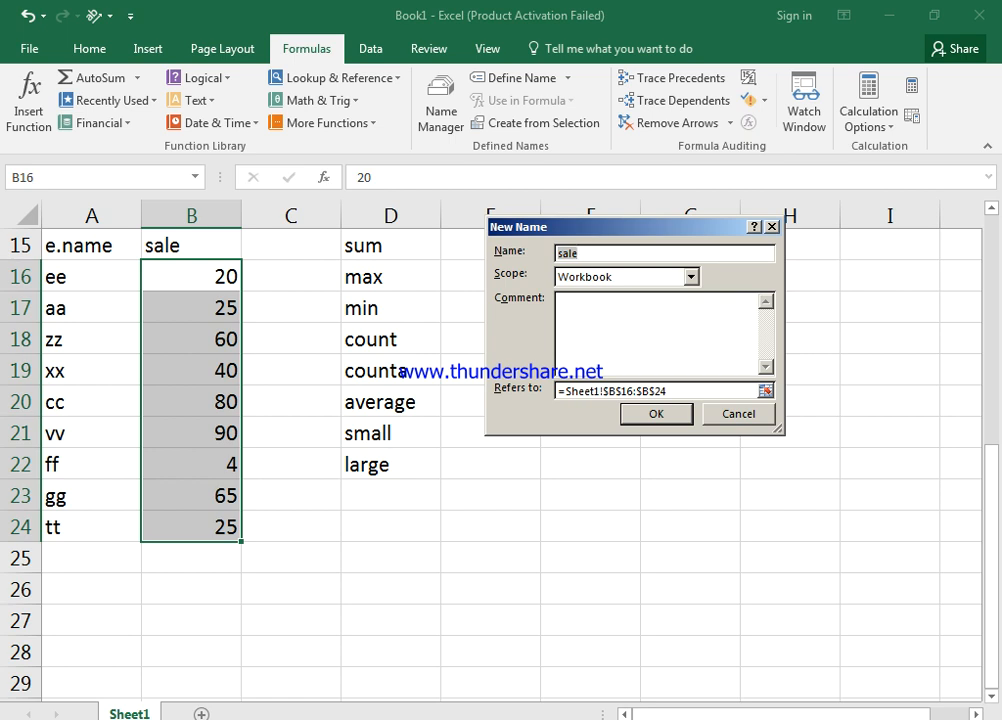
{"action": "left_click", "coordinate": [580, 253]}
{"action": "key", "text": "Return"}
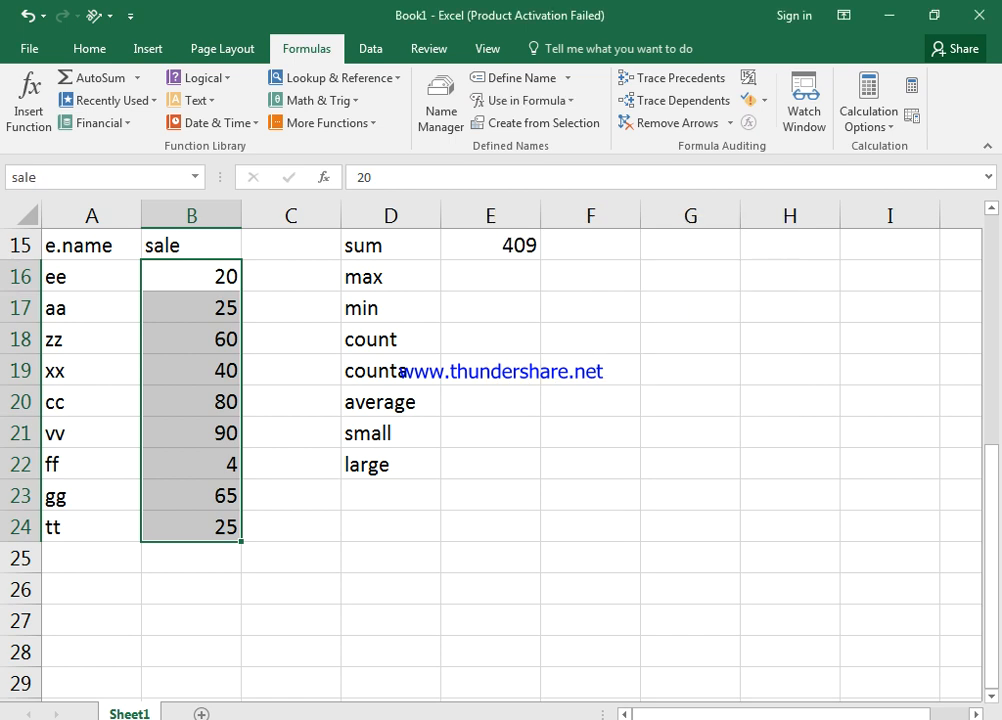
{"action": "left_click", "coordinate": [490, 276]}
Enter =MAX(sale) in E16 and =MIN(sale) in E17, showing 90 and 4
{"action": "type", "text": "=max"}
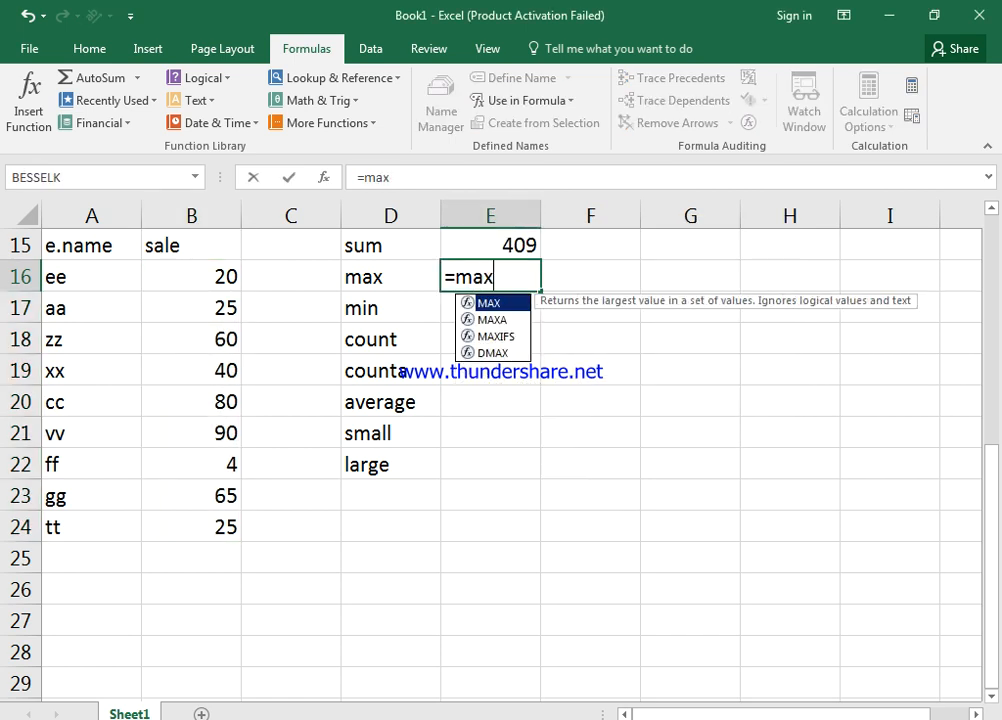
{"action": "key", "text": "Tab"}
{"action": "type", "text": "sa"}
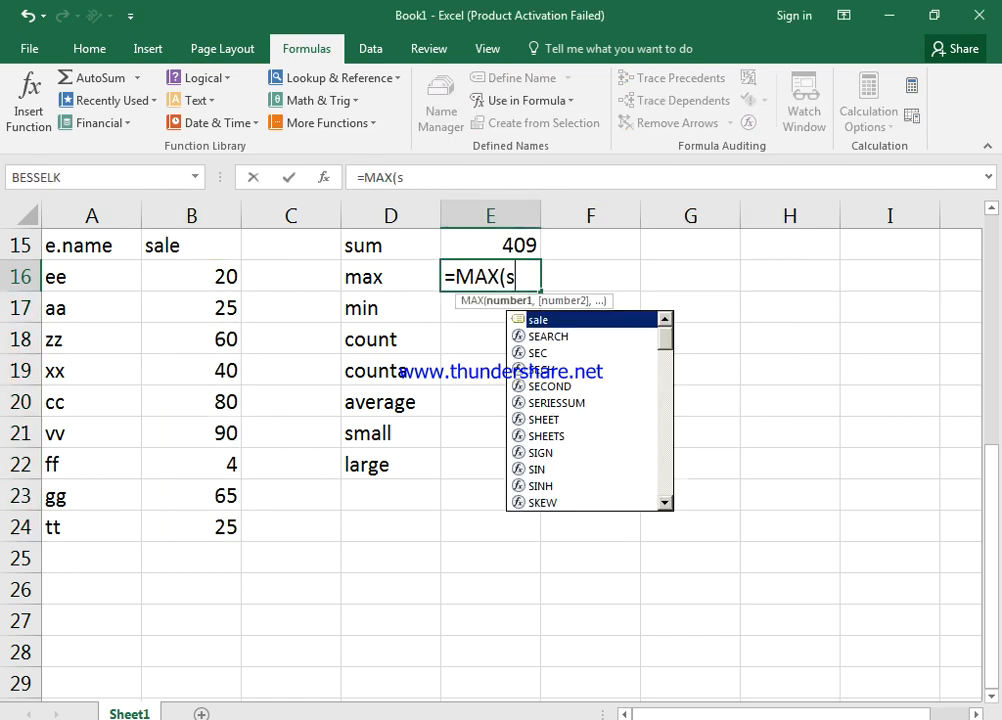
{"action": "key", "text": "Tab"}
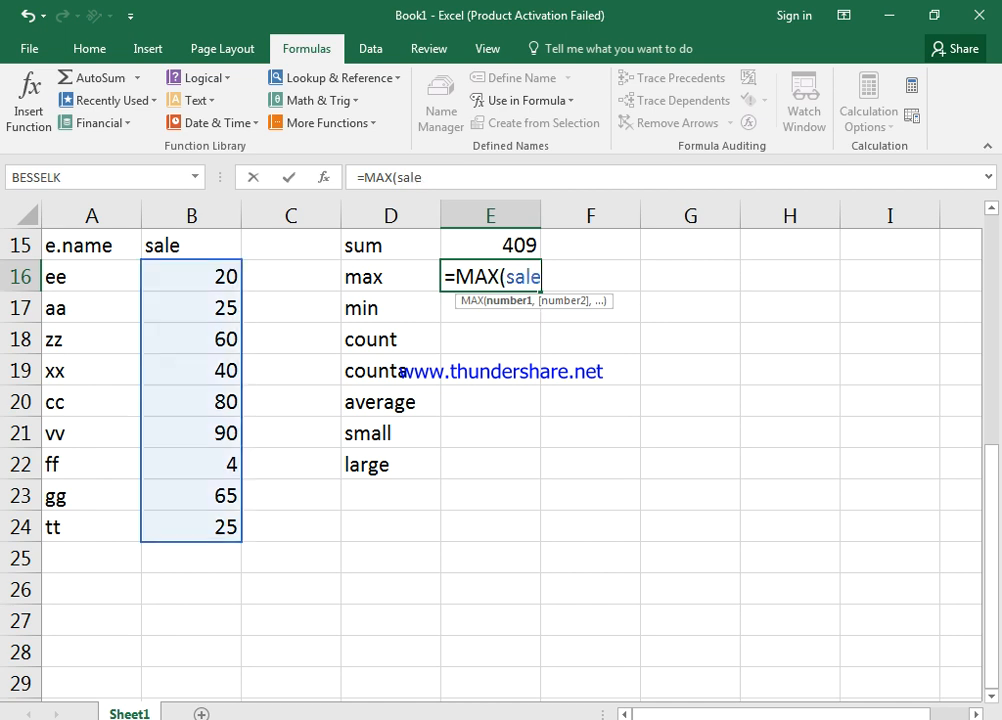
{"action": "key", "text": "Return"}
{"action": "type", "text": "=min"}
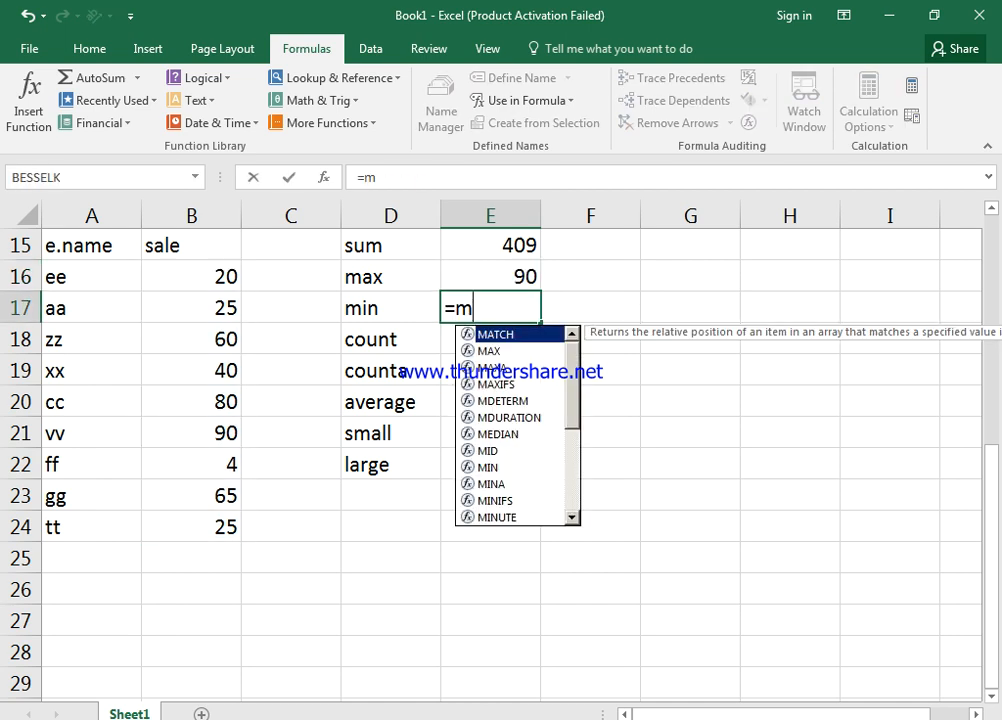
{"action": "key", "text": "Tab"}
{"action": "type", "text": "sal"}
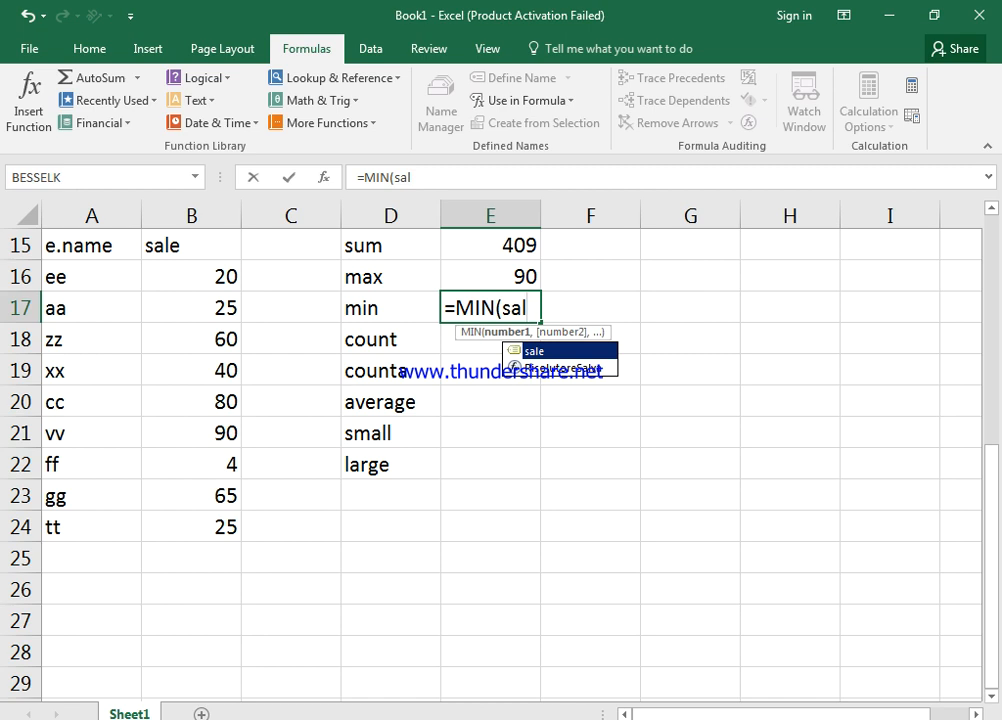
{"action": "key", "text": "Tab"}
{"action": "key", "text": "Return"}
{"action": "key", "text": "Return"}
{"action": "key", "text": "Return"}
{"action": "key", "text": "Return"}
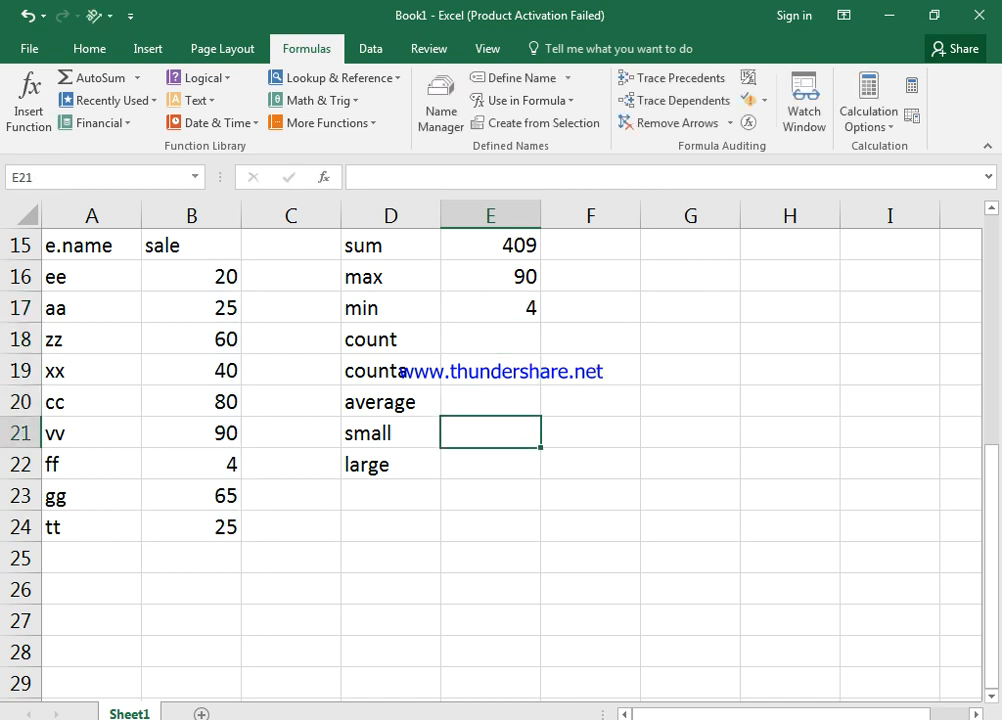
Enter =SMALL(sale,2) in E21 and =LARGE(sale,2) in E22, showing 20 and 80
{"action": "type", "text": "=smal"}
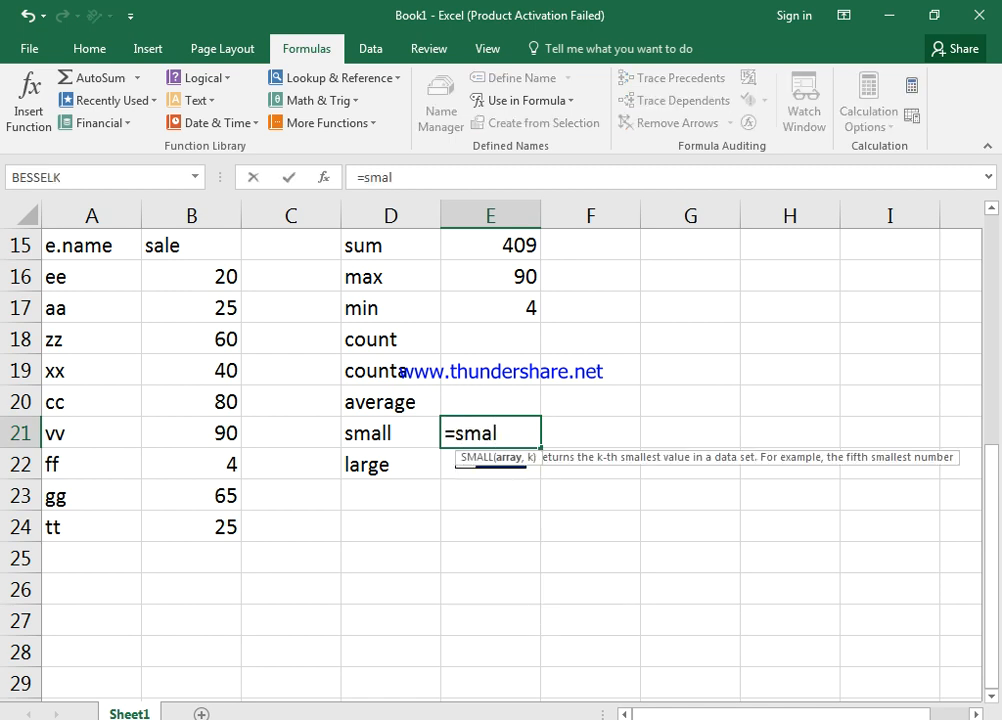
{"action": "key", "text": "Tab"}
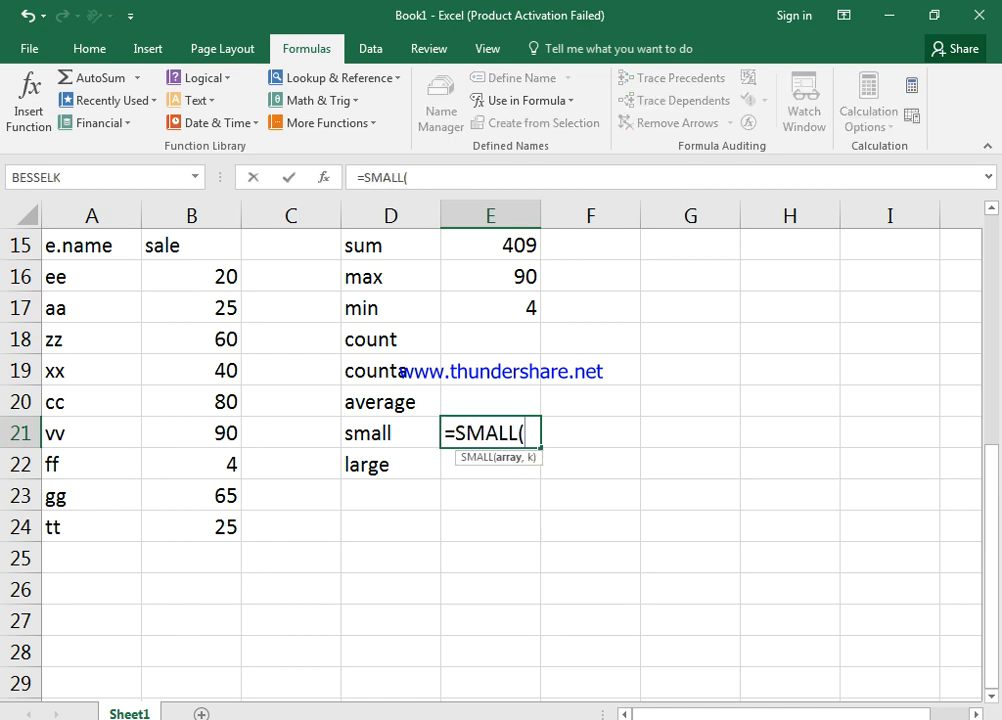
{"action": "type", "text": "sale,2"}
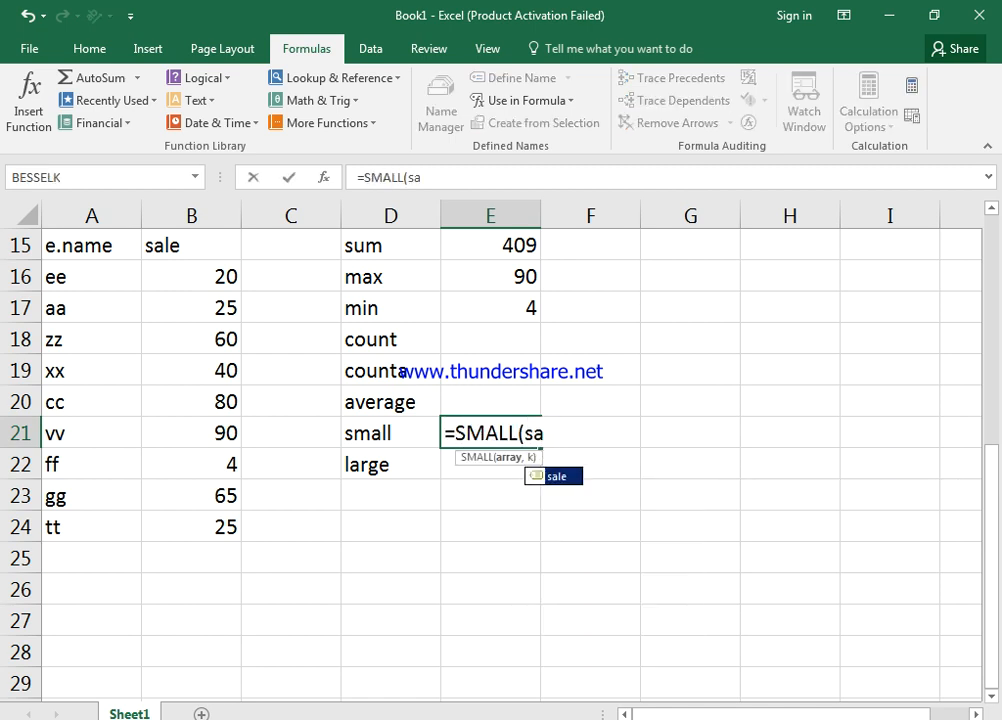
{"action": "key", "text": "Tab"}
{"action": "type", "text": ",2)"}
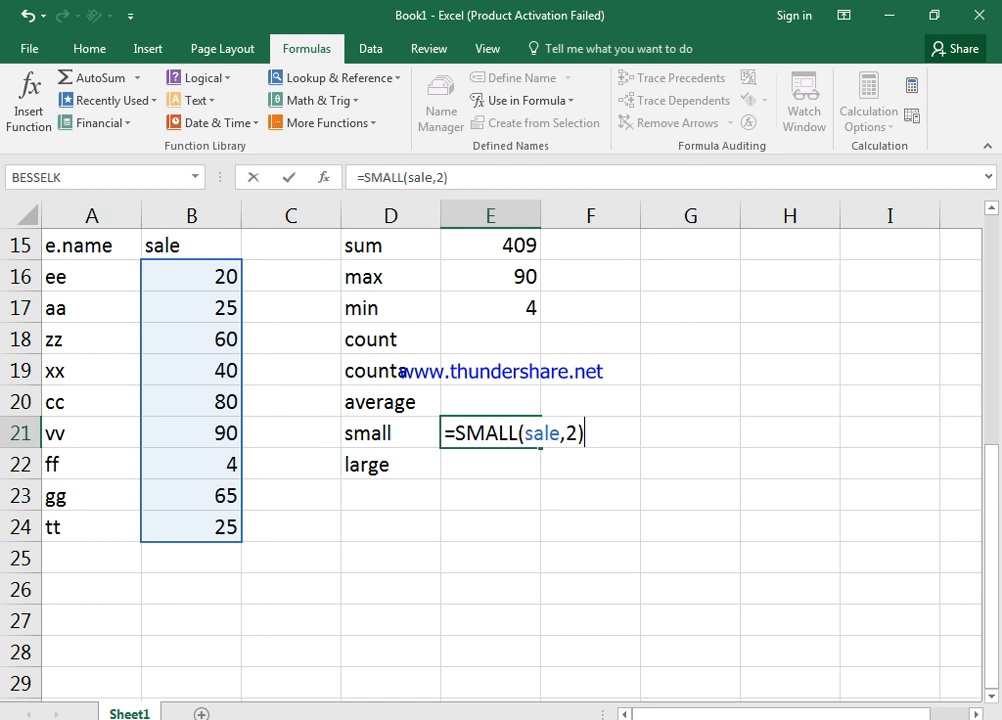
{"action": "key", "text": "Return"}
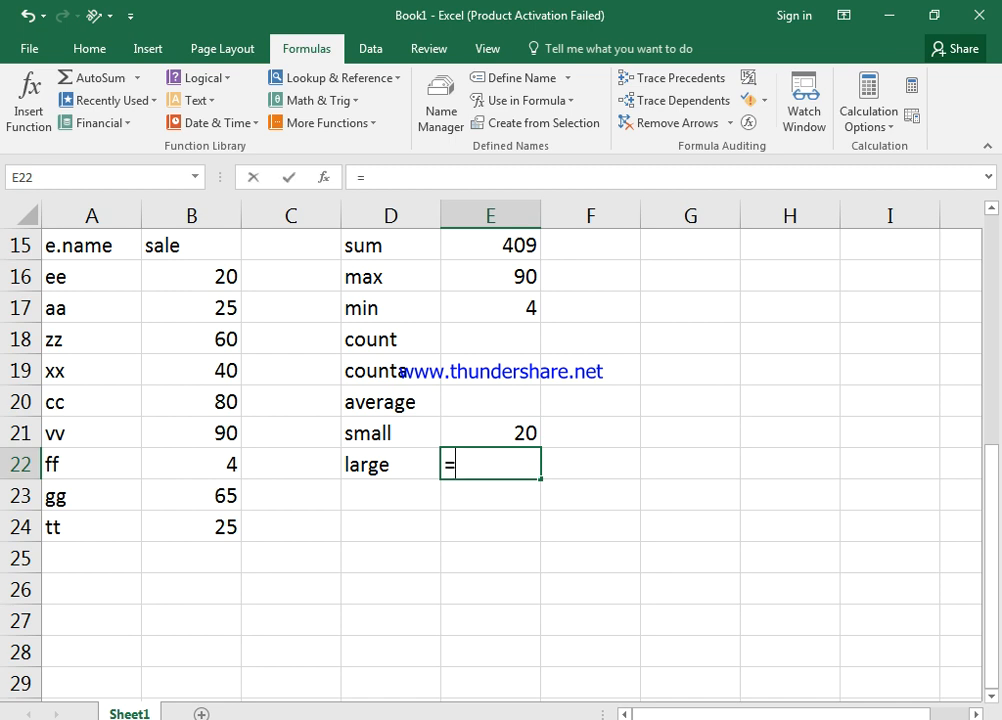
{"action": "type", "text": "=large"}
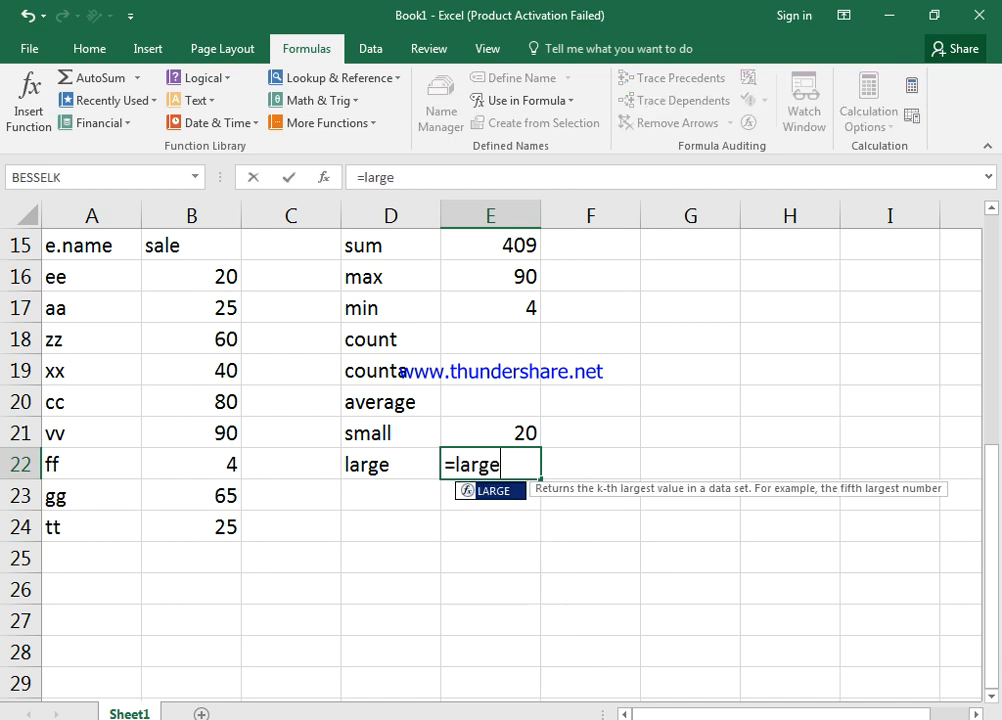
{"action": "key", "text": "Tab"}
{"action": "type", "text": "sal"}
{"action": "key", "text": "Tab"}
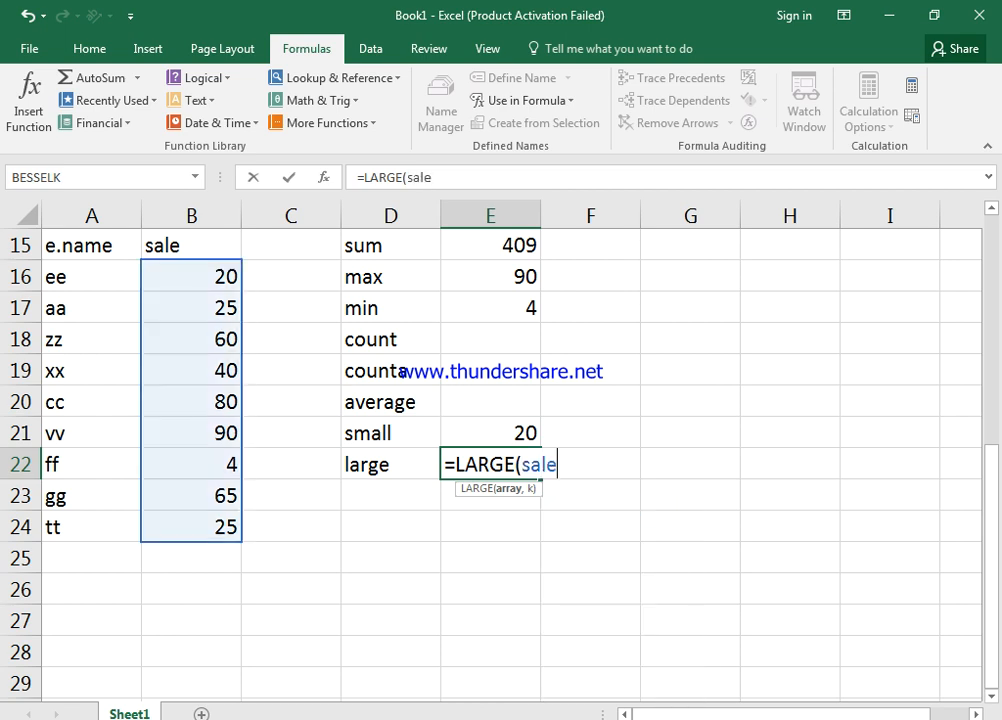
{"action": "type", "text": ",2)"}
{"action": "key", "text": "Return"}
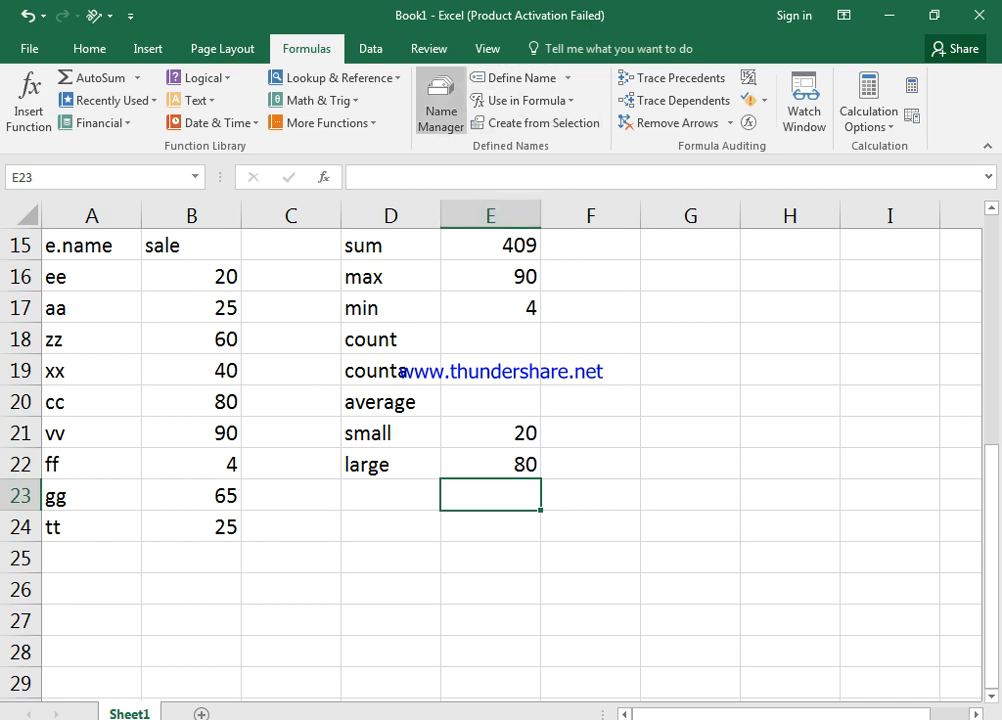
Review the name sale in Name Manager, close it, and show hidden taskbar icons
{"action": "left_click", "coordinate": [441, 101]}
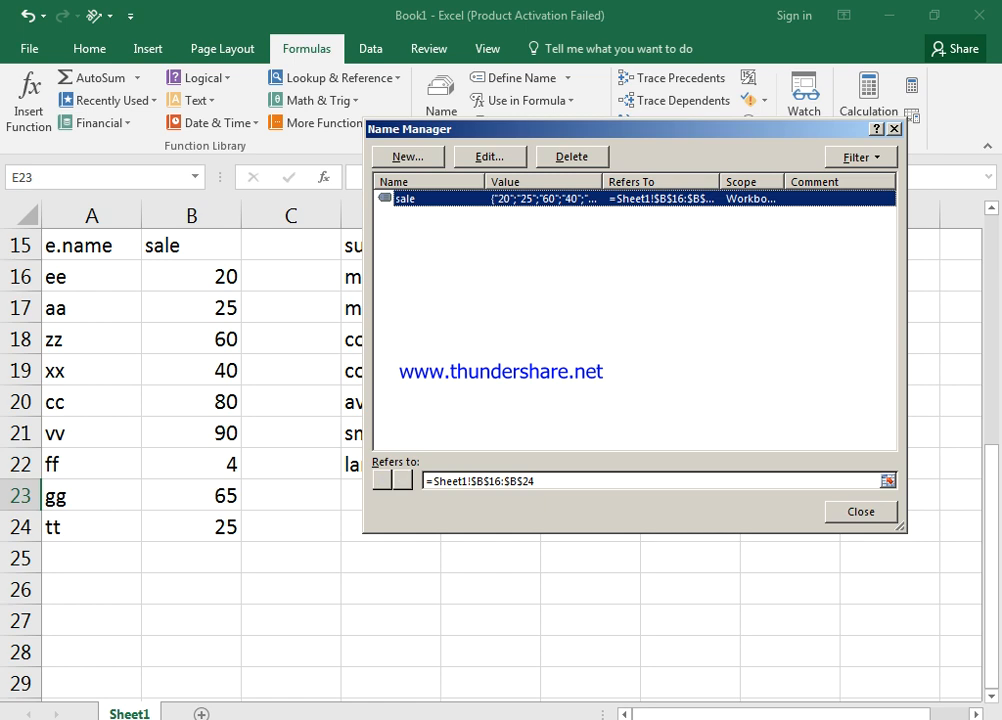
{"action": "left_click", "coordinate": [861, 512]}
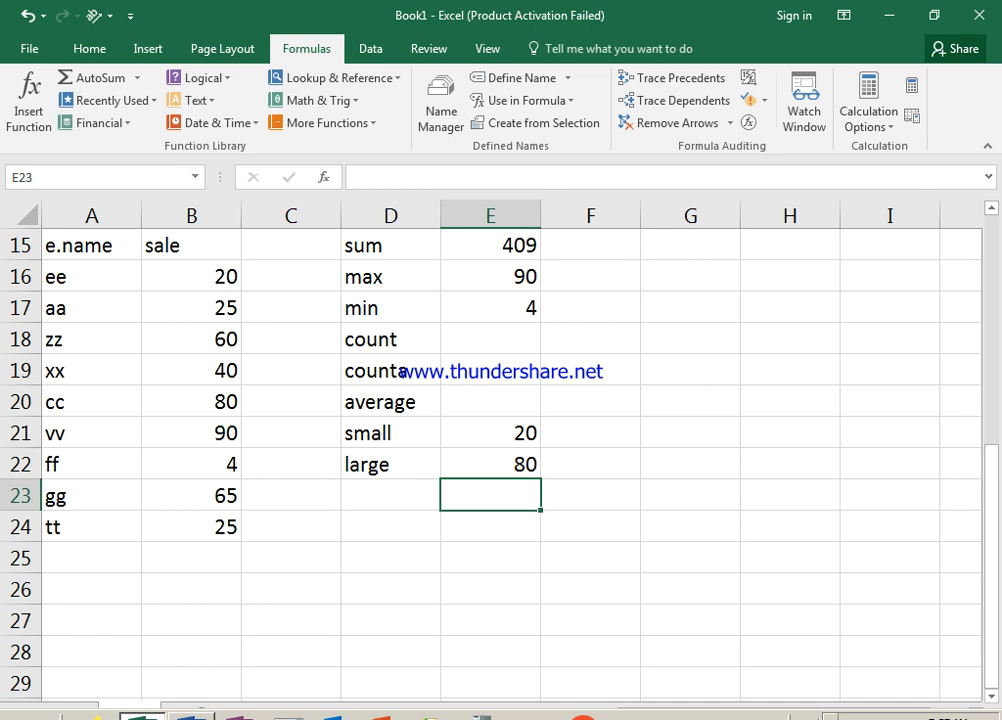
{"action": "left_click", "coordinate": [830, 717]}
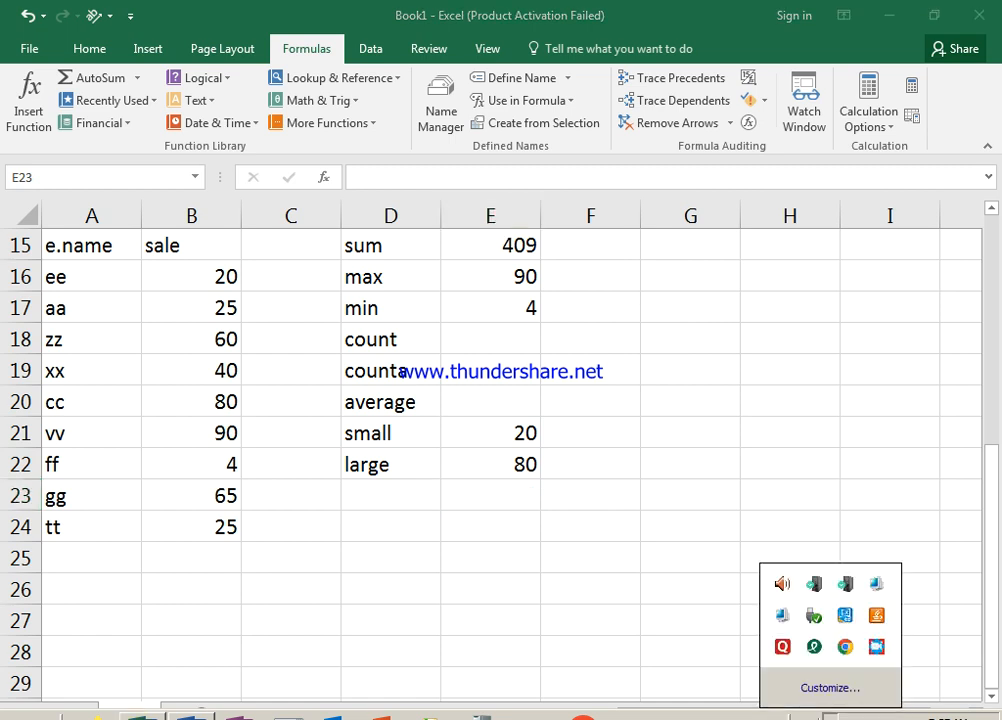